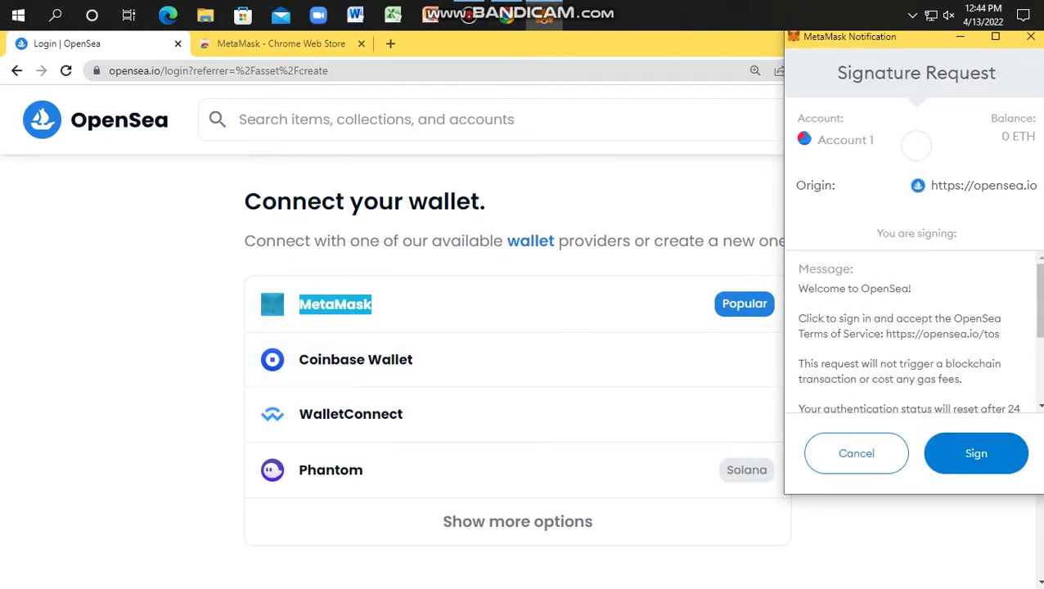
- Sign the MetaMask signature request to log in to OpenSea
{"action": "left_click", "coordinate": [976, 453]}
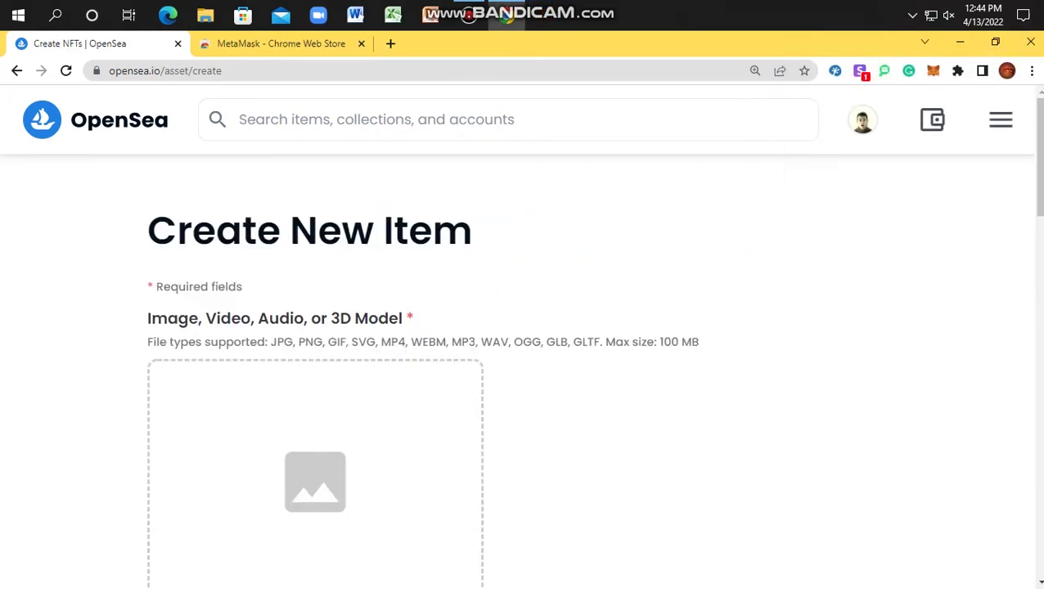
- Look over the account's profile page and return to the form for creating a new item
{"action": "mouse_move", "coordinate": [862, 120]}
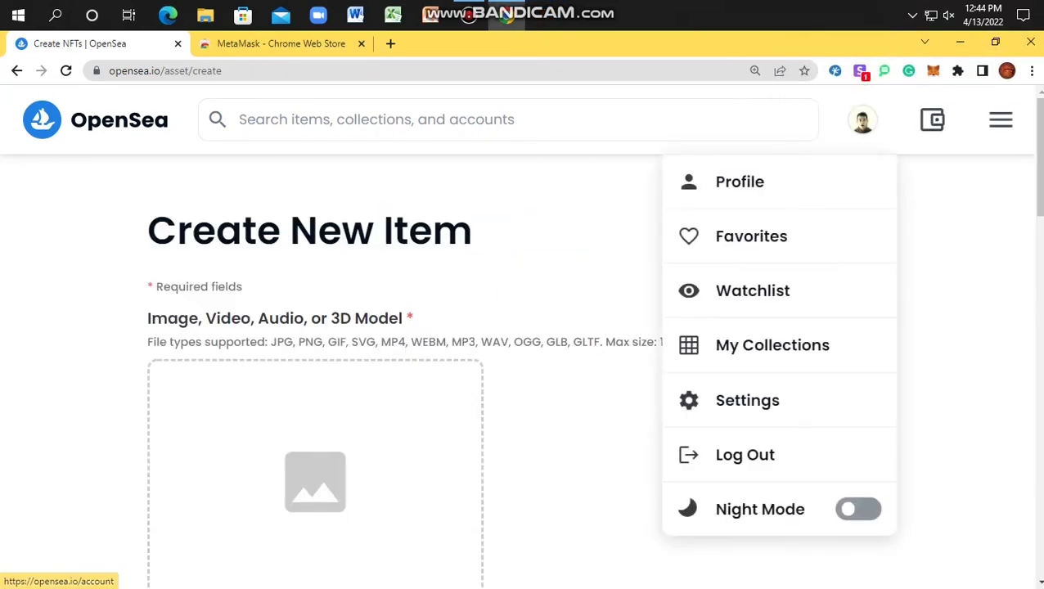
{"action": "left_click", "coordinate": [740, 182]}
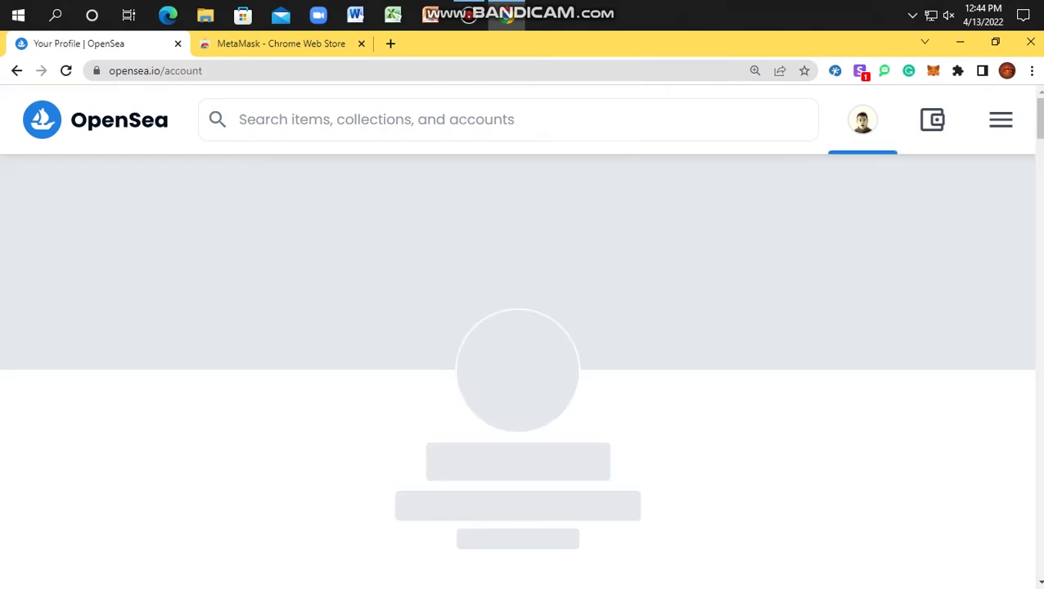
{"action": "scroll", "coordinate": [516, 262], "scroll_direction": "down", "scroll_amount": 2}
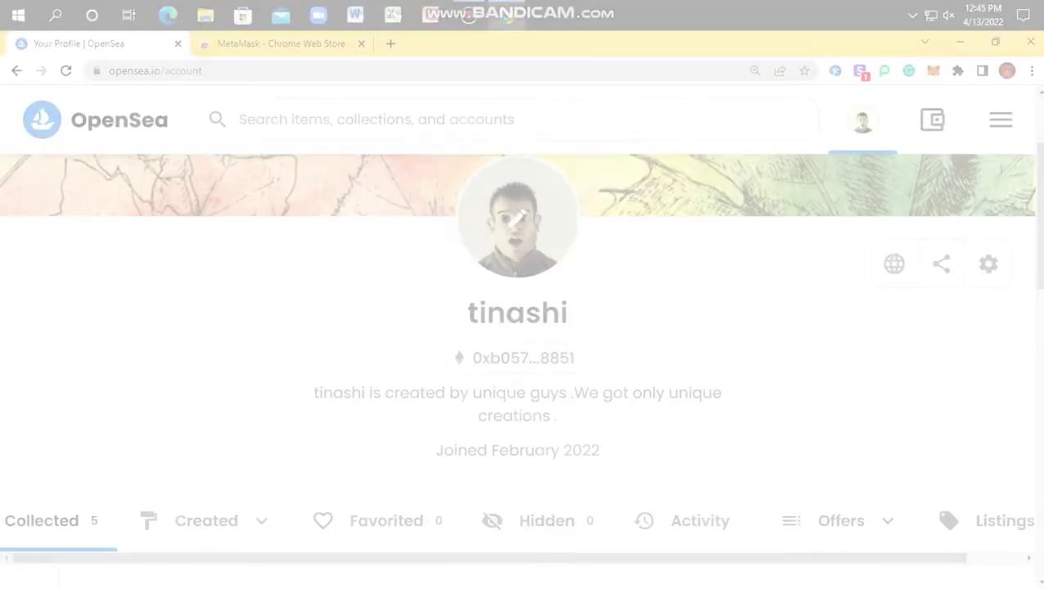
{"action": "scroll", "coordinate": [517, 262], "scroll_direction": "up", "scroll_amount": 2}
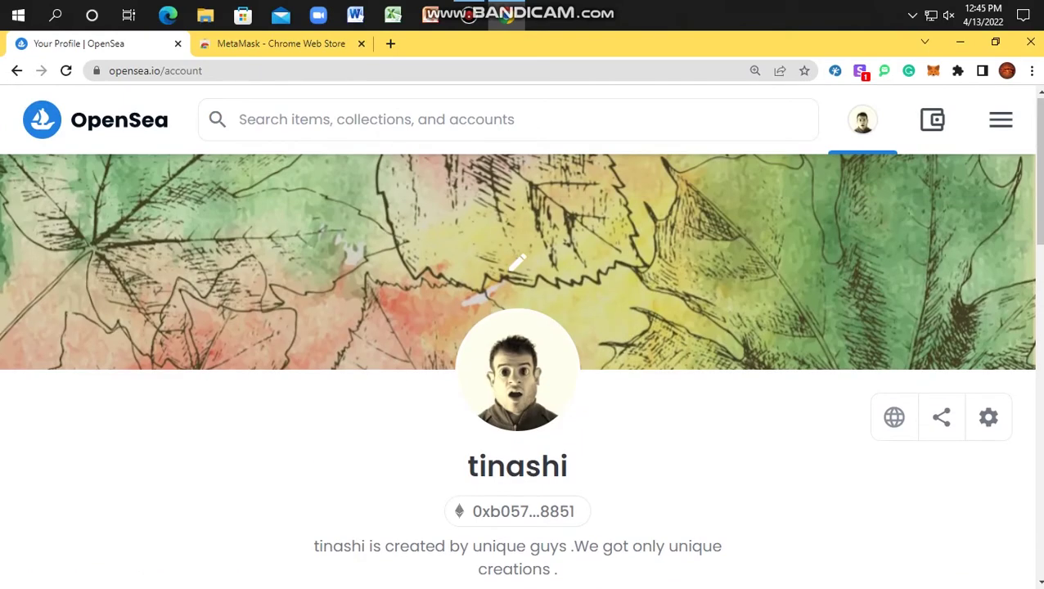
{"action": "mouse_move", "coordinate": [862, 120]}
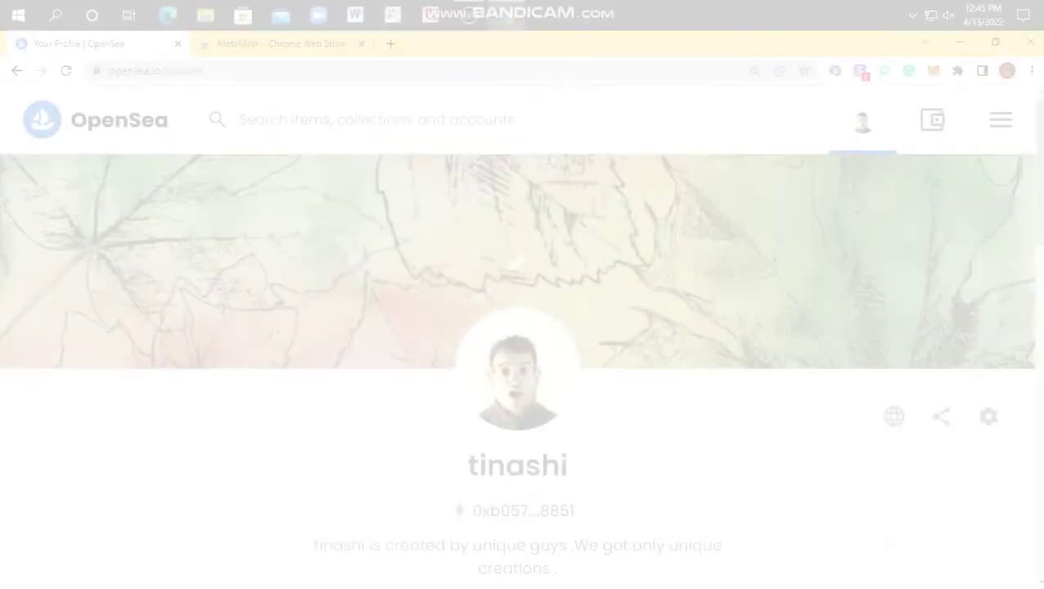
{"action": "scroll", "coordinate": [517, 343], "scroll_direction": "down", "scroll_amount": 4}
{"action": "scroll", "coordinate": [516, 327], "scroll_direction": "up", "scroll_amount": 5}
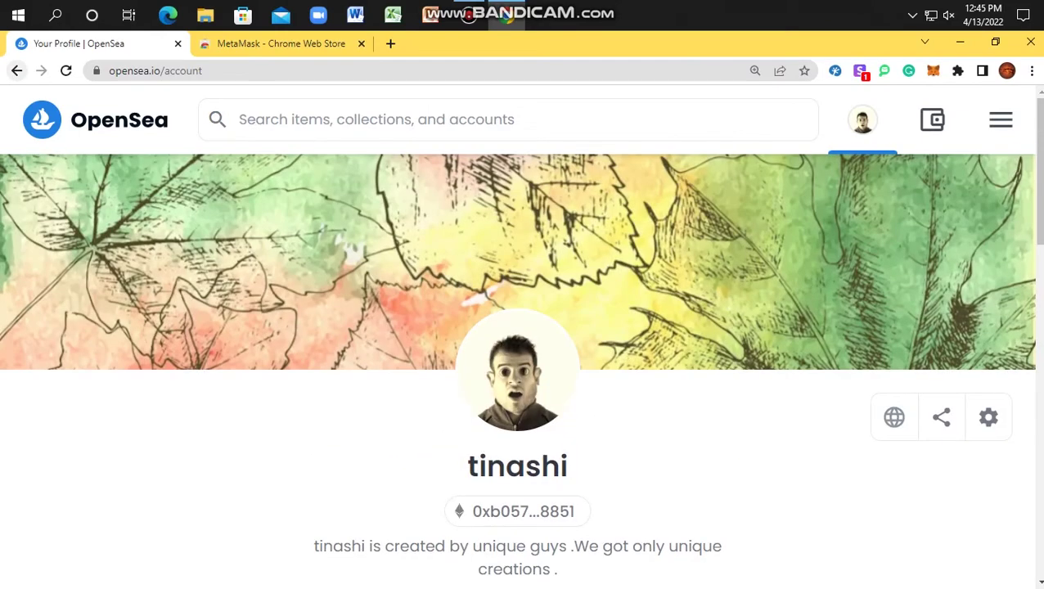
{"action": "key", "text": "alt+Left"}
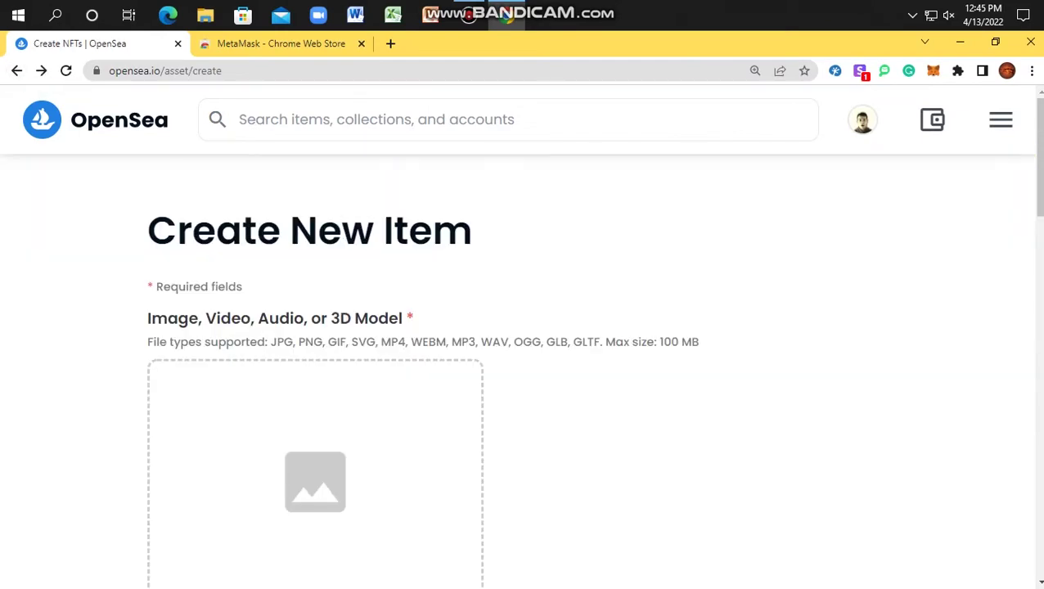
- Examine the accepted media kinds, supported file types and maximum size for the new item
{"action": "left_click_drag", "start_coordinate": [198, 319], "coordinate": [147, 318]}
{"action": "left_click_drag", "start_coordinate": [254, 319], "coordinate": [206, 319]}
{"action": "left_click_drag", "start_coordinate": [304, 319], "coordinate": [257, 319]}
{"action": "left_click_drag", "start_coordinate": [403, 319], "coordinate": [331, 319]}
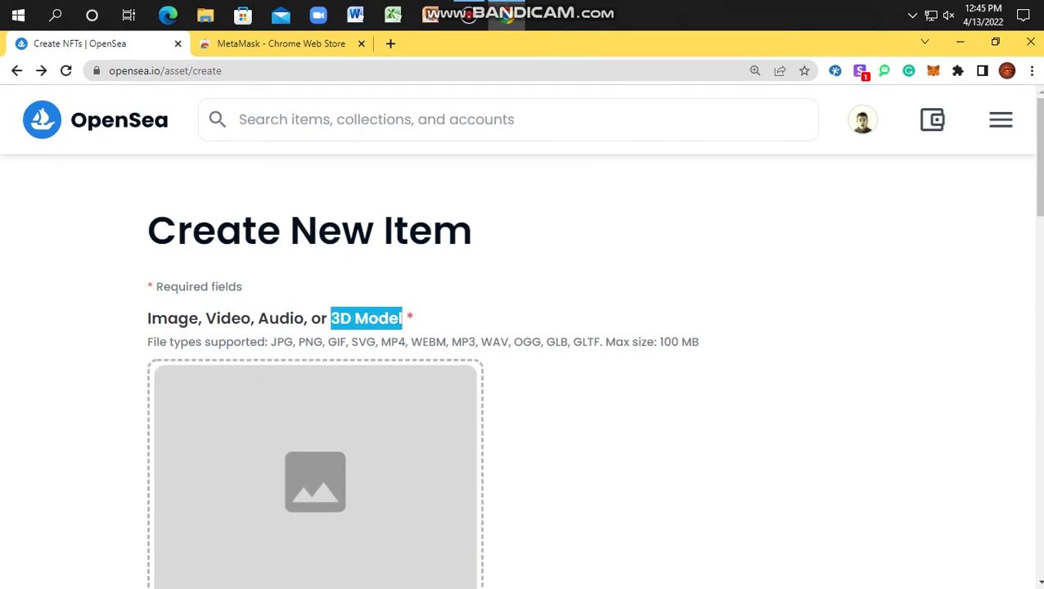
{"action": "left_click_drag", "start_coordinate": [697, 342], "coordinate": [239, 342]}
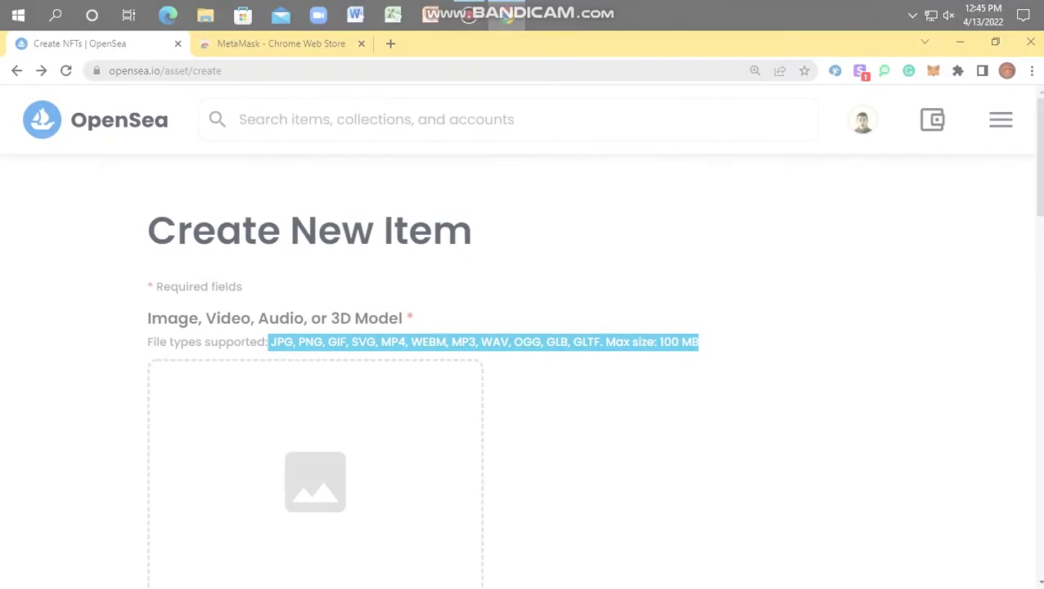
- Upload the image 11 from the Desktop as the new item's media file
{"action": "scroll", "coordinate": [522, 368], "scroll_direction": "down", "scroll_amount": 3}
{"action": "scroll", "coordinate": [522, 368], "scroll_direction": "up", "scroll_amount": 2}
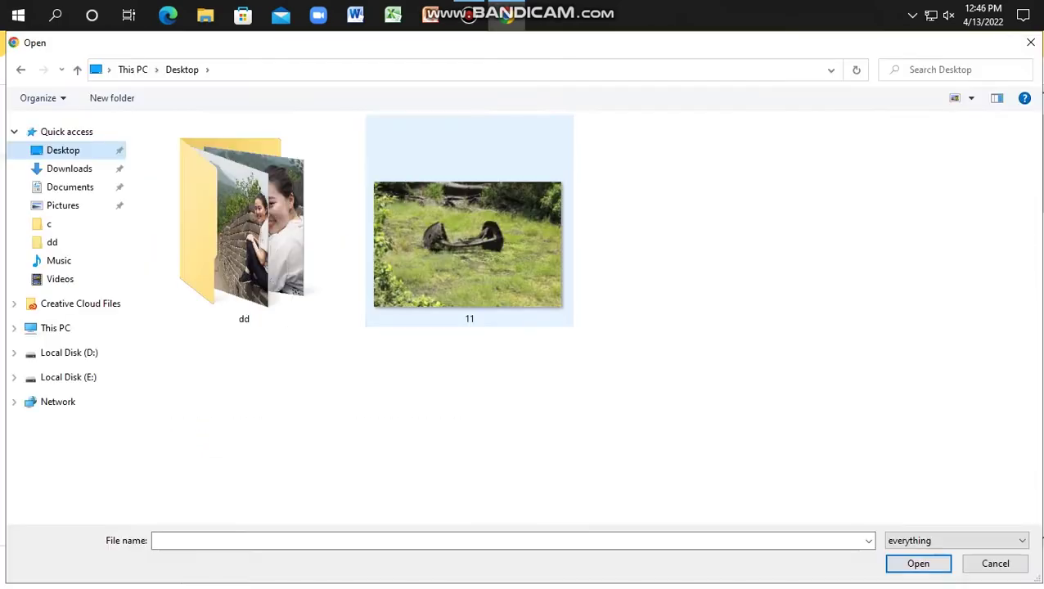
{"action": "double_click", "coordinate": [467, 233]}
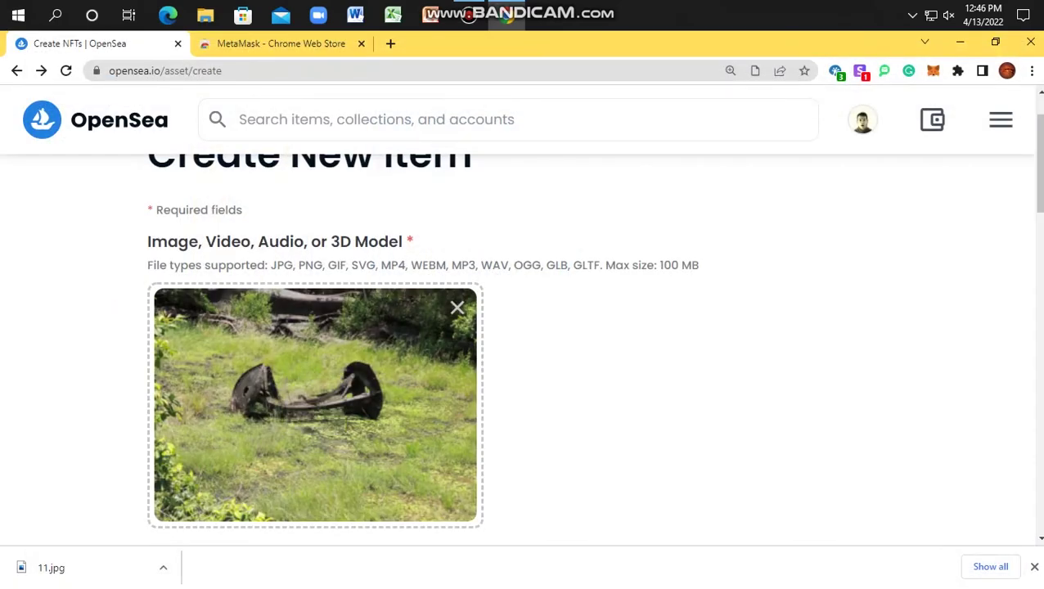
- Name the item "Trinco Oil Task --Remains of crashed Plane" and go to its external link field
{"action": "scroll", "coordinate": [523, 343], "scroll_direction": "down", "scroll_amount": 3}
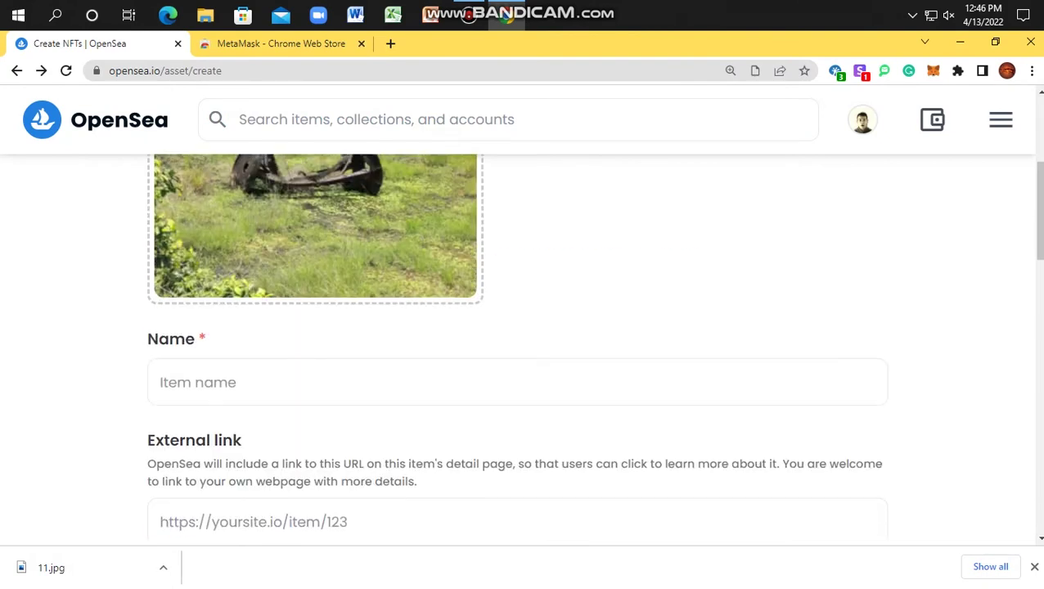
{"action": "left_click", "coordinate": [159, 375]}
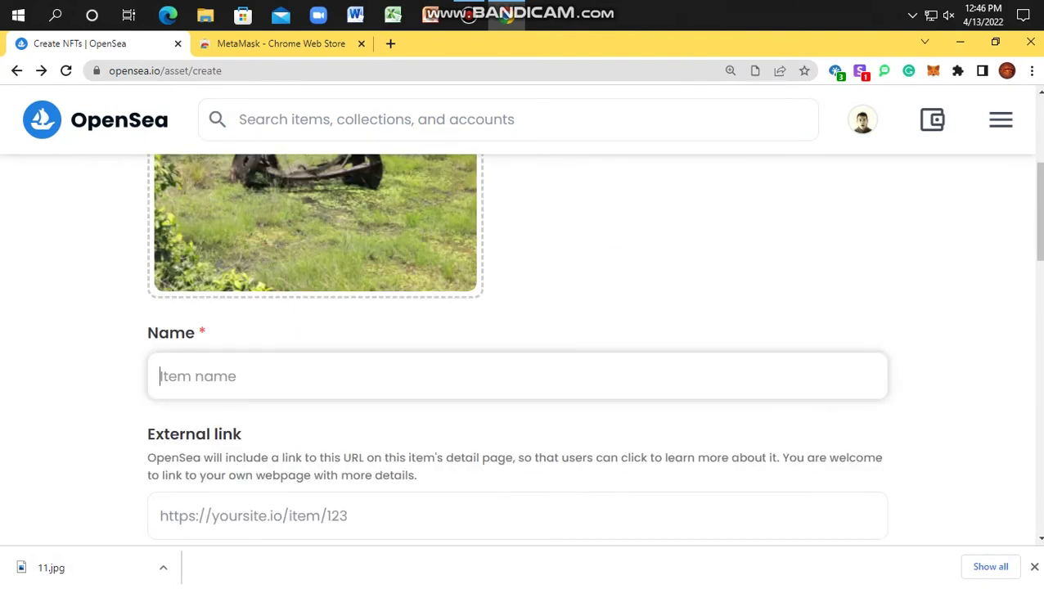
{"action": "type", "text": "Trinco Oil Task --"}
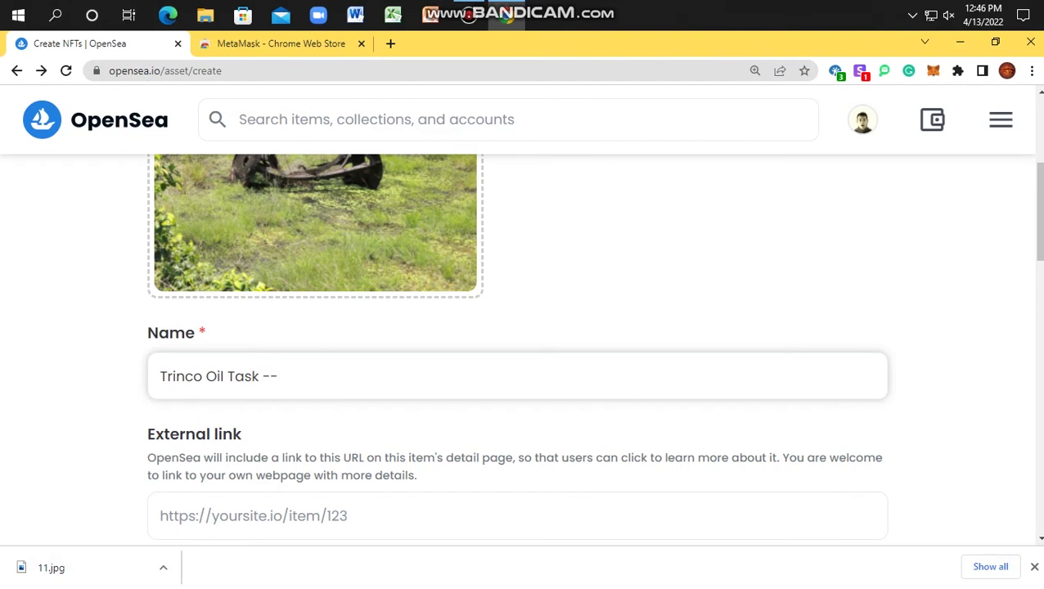
{"action": "type", "text": "Remains of cra"}
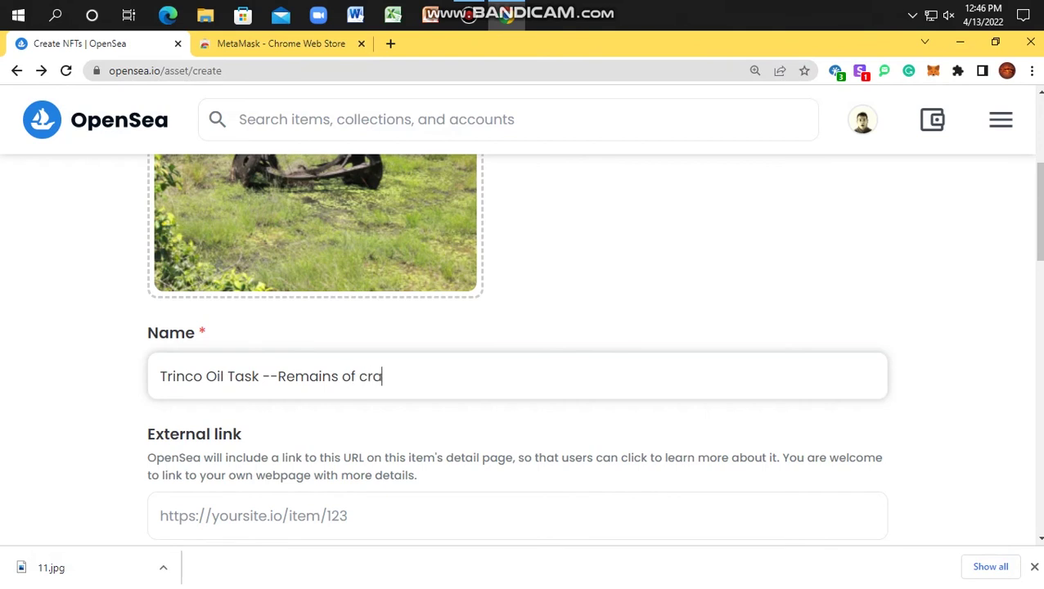
{"action": "type", "text": "shed Plane"}
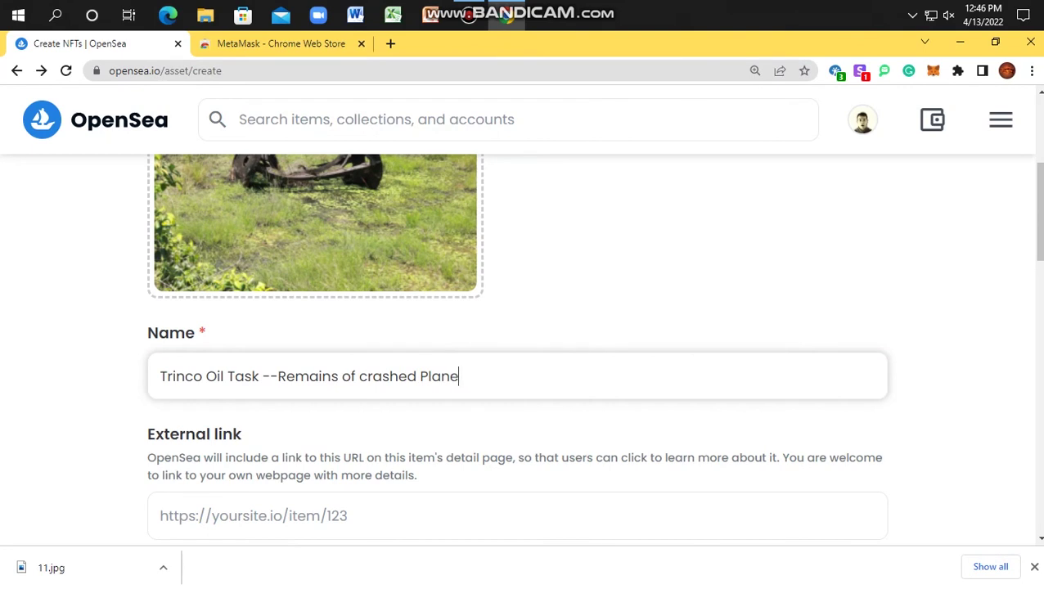
{"action": "scroll", "coordinate": [516, 343], "scroll_direction": "down", "scroll_amount": 1}
{"action": "left_click", "coordinate": [160, 438]}
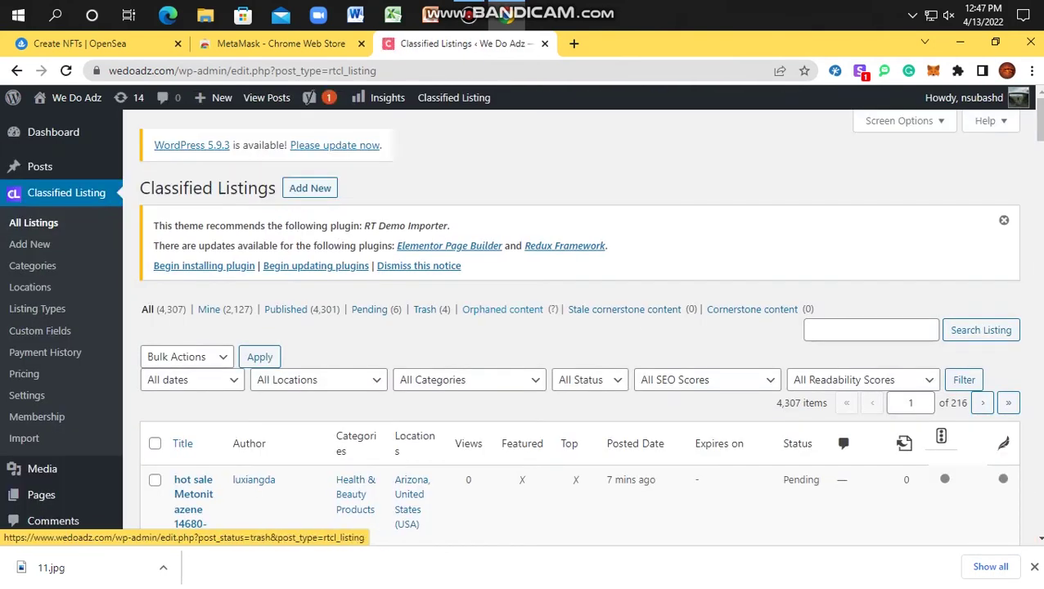
- Start a new classified listing on the We Do Adz site with type Sell, category NFT and price type On Call
{"action": "left_click", "coordinate": [310, 188]}
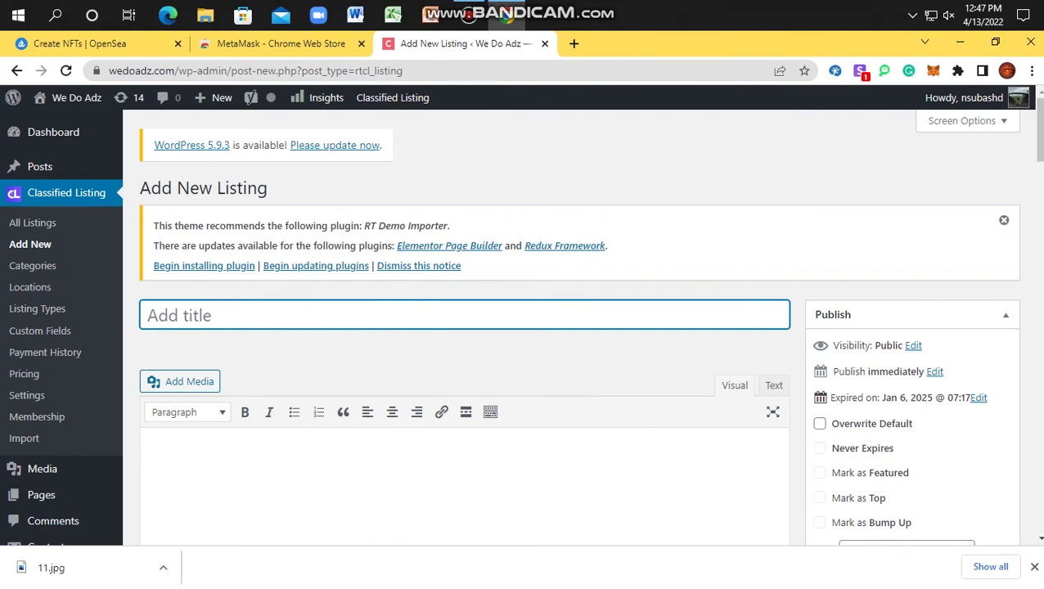
{"action": "scroll", "coordinate": [463, 327], "scroll_direction": "down", "scroll_amount": 15}
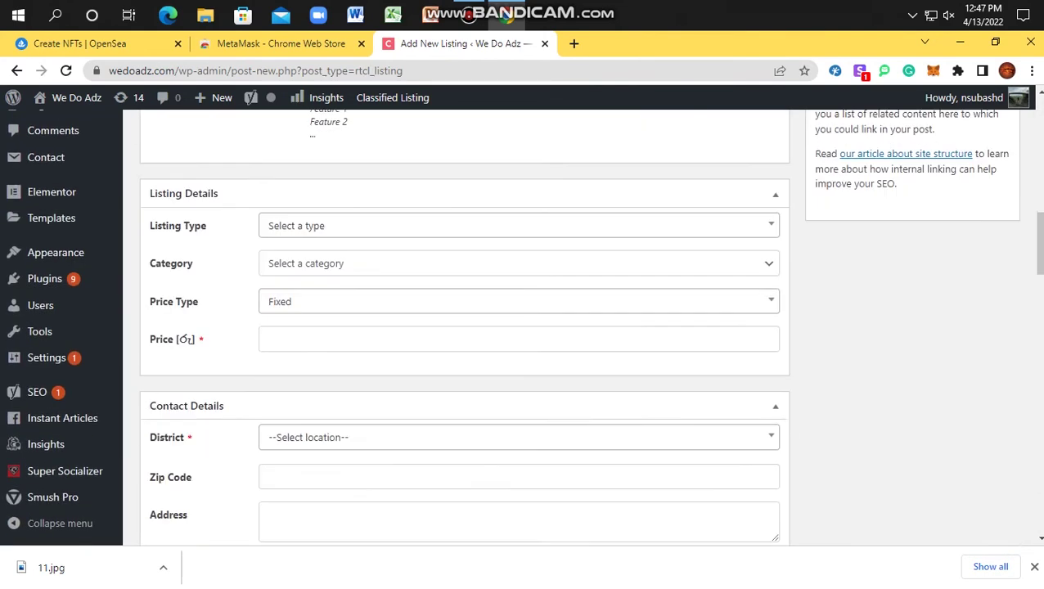
{"action": "scroll", "coordinate": [464, 327], "scroll_direction": "up", "scroll_amount": 2}
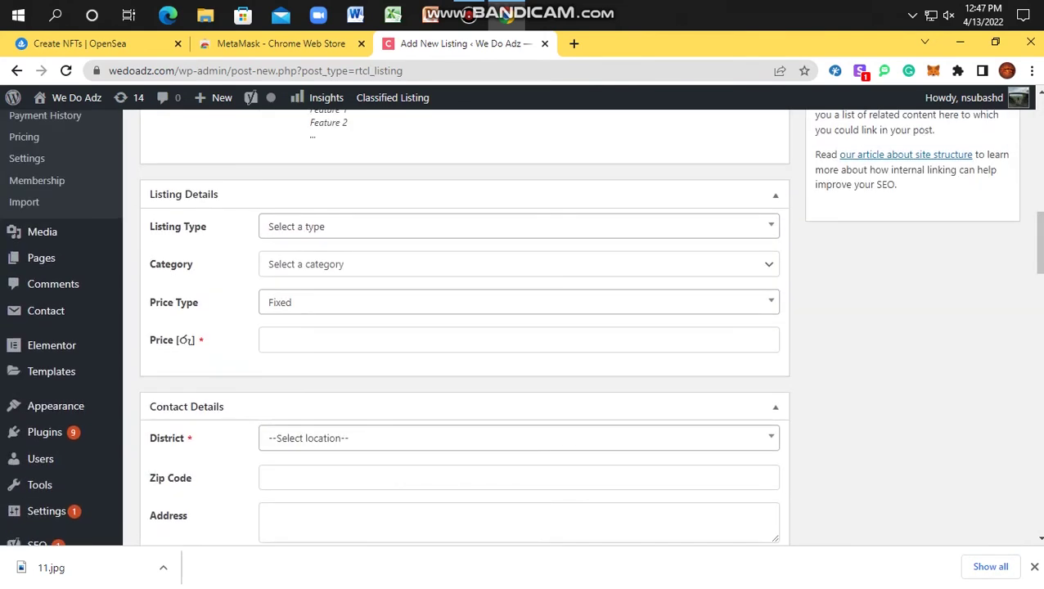
{"action": "left_click", "coordinate": [517, 225]}
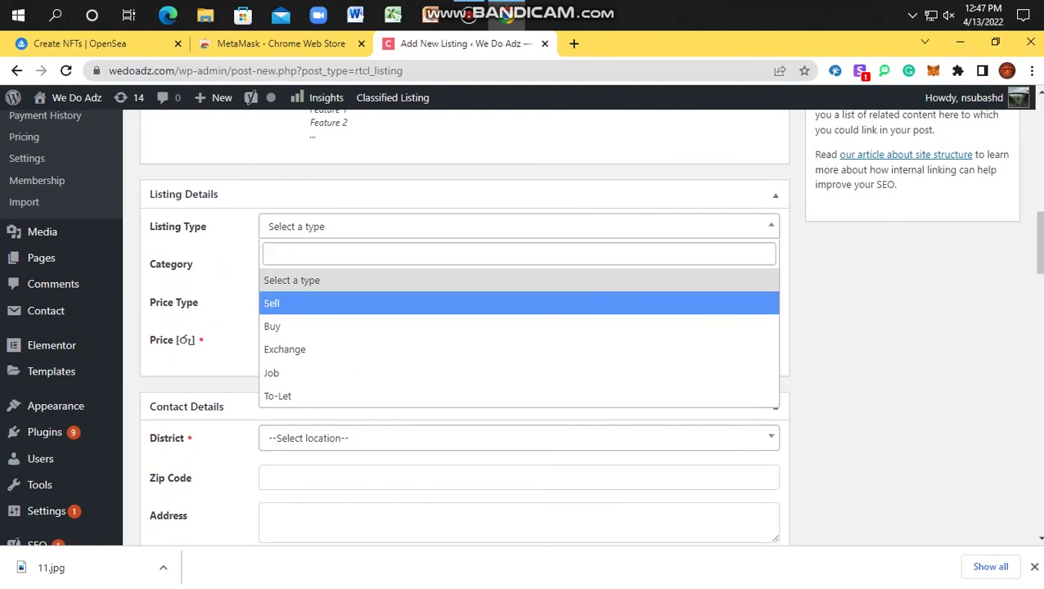
{"action": "left_click", "coordinate": [517, 303]}
{"action": "left_click", "coordinate": [518, 264]}
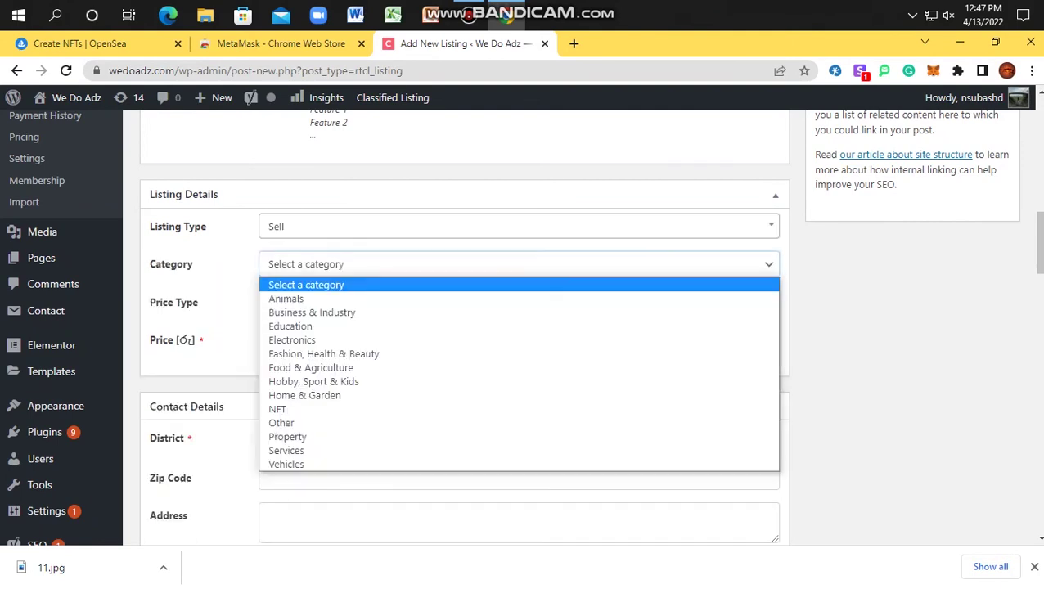
{"action": "left_click", "coordinate": [517, 408]}
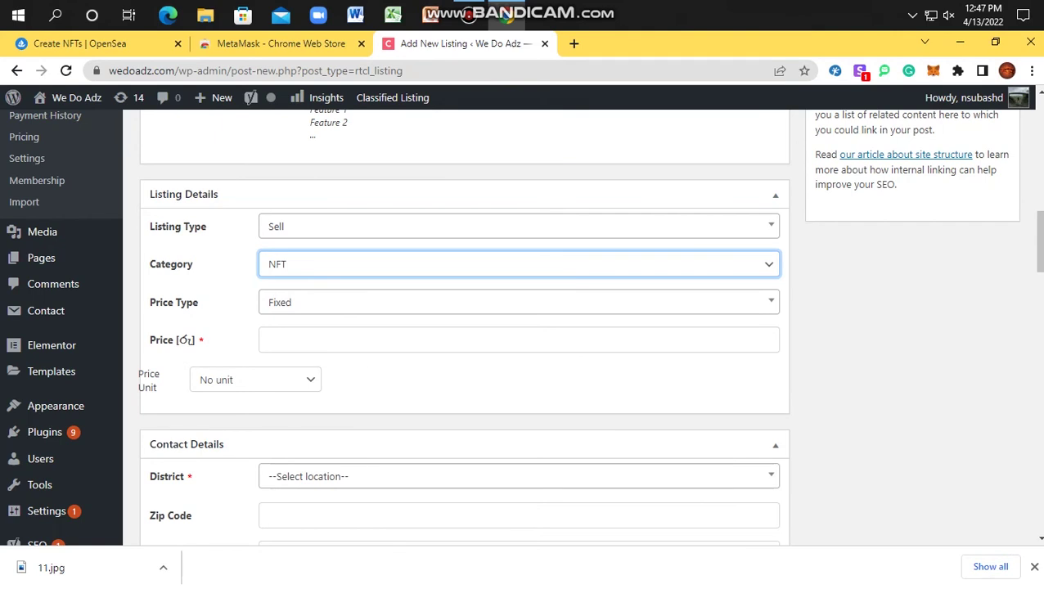
{"action": "left_click", "coordinate": [518, 302]}
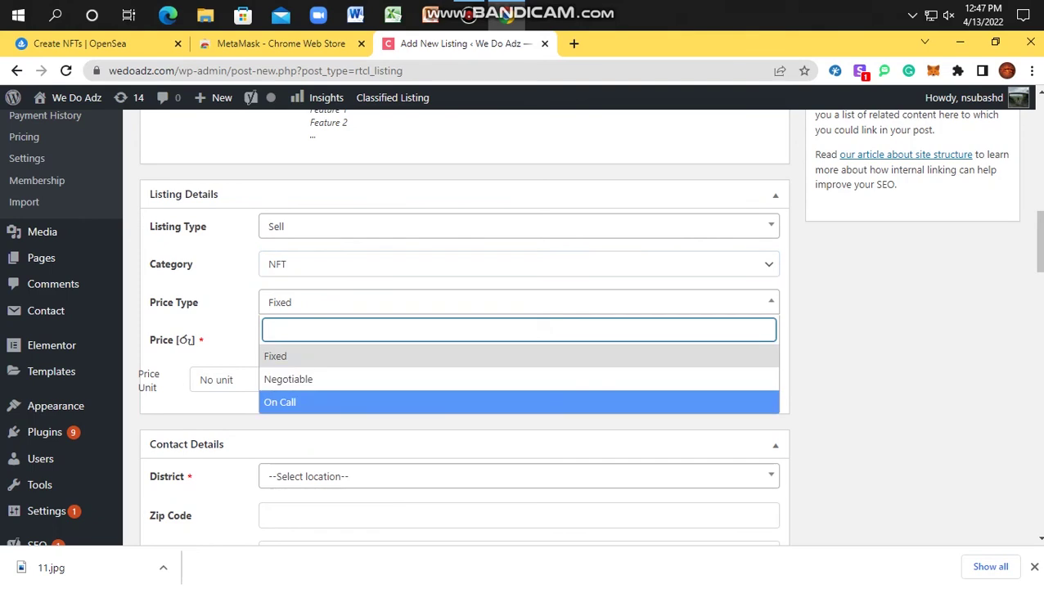
{"action": "left_click", "coordinate": [518, 400]}
- Set the listing's contact location to district Sri Lanka, town Kegalle and city Kegalle
{"action": "scroll", "coordinate": [518, 401], "scroll_direction": "down", "scroll_amount": 2}
{"action": "left_click", "coordinate": [518, 246]}
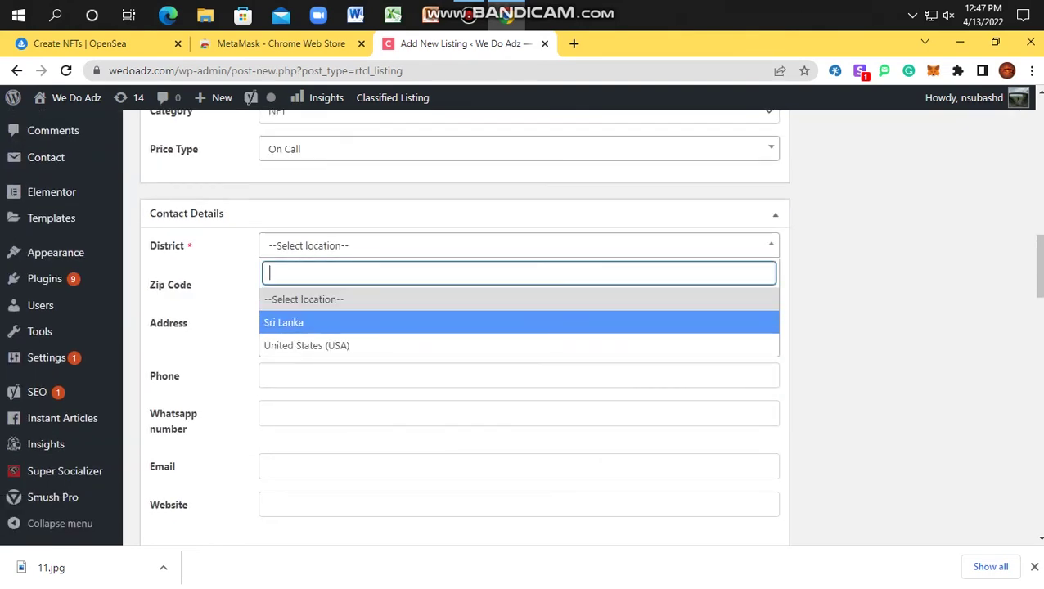
{"action": "left_click", "coordinate": [303, 321]}
{"action": "left_click", "coordinate": [518, 285]}
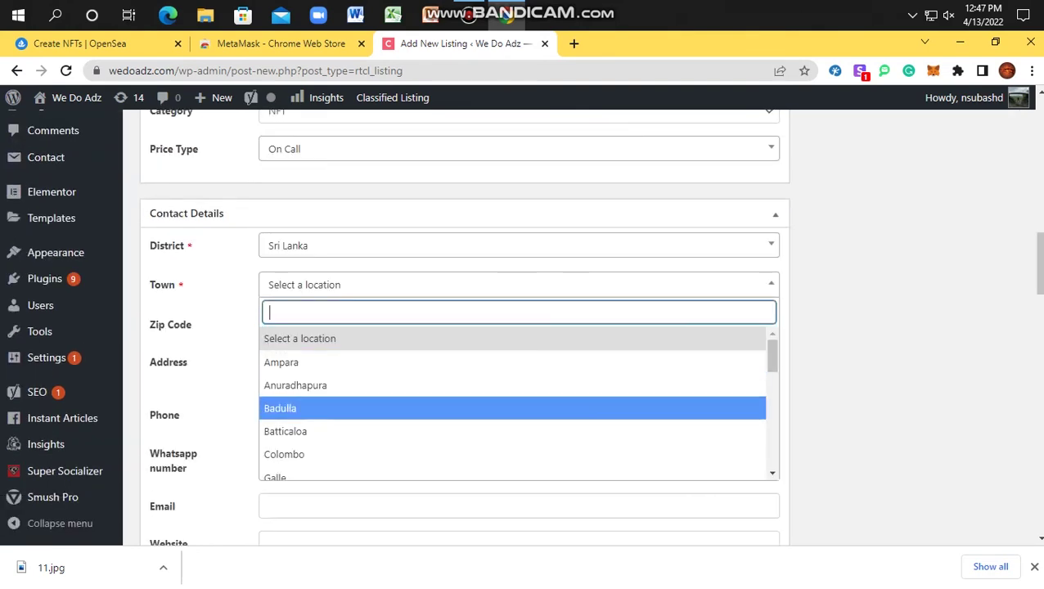
{"action": "scroll", "coordinate": [512, 426], "scroll_direction": "down", "scroll_amount": 1}
{"action": "scroll", "coordinate": [512, 427], "scroll_direction": "down", "scroll_amount": 1}
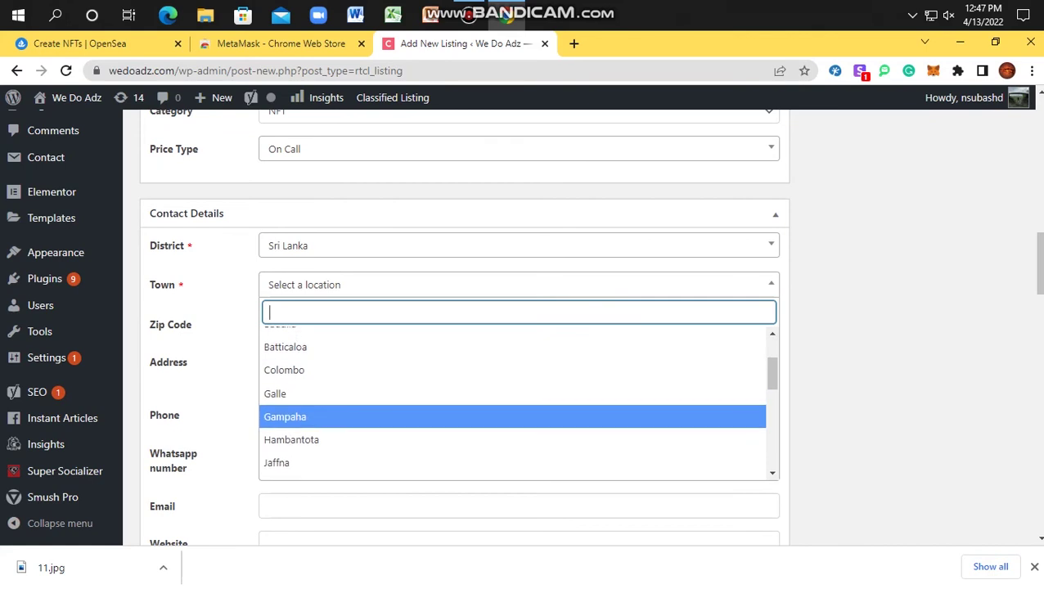
{"action": "left_click", "coordinate": [511, 463]}
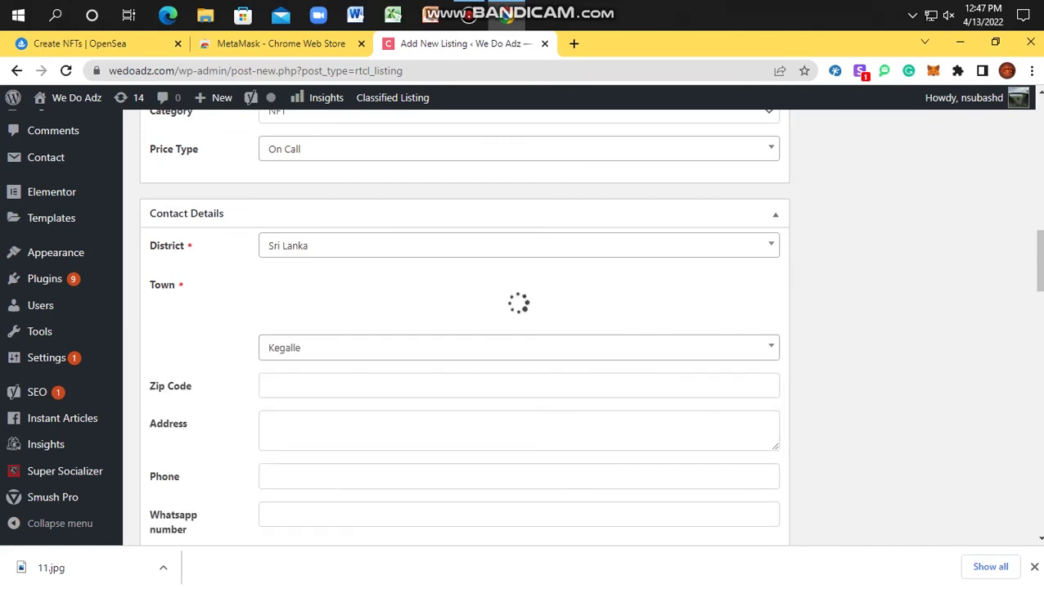
{"action": "left_click", "coordinate": [518, 325]}
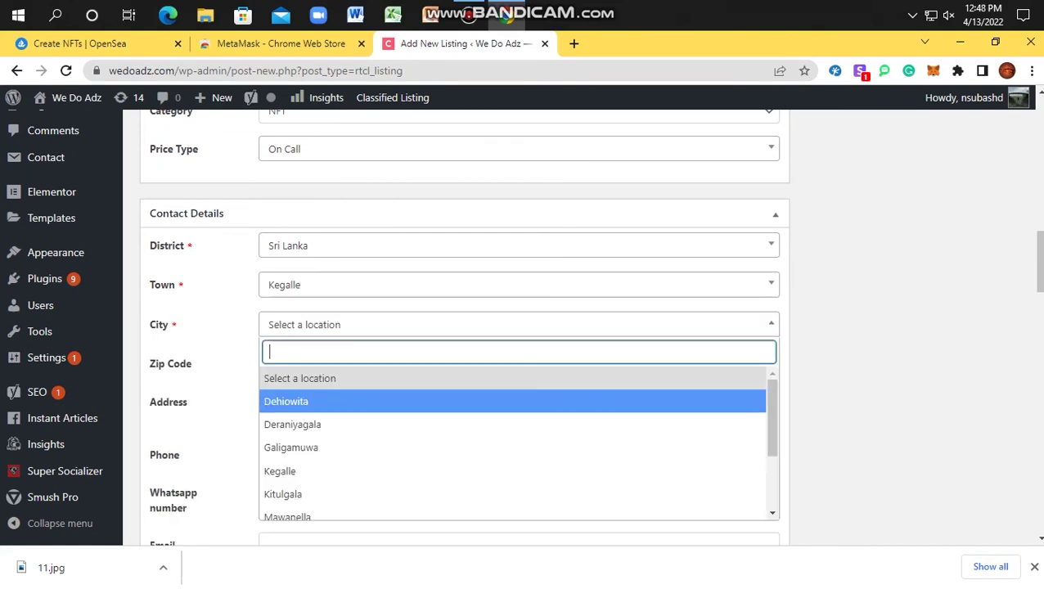
{"action": "left_click", "coordinate": [512, 468]}
- Upload the item's image to the listing's gallery
{"action": "scroll", "coordinate": [464, 327], "scroll_direction": "down", "scroll_amount": 8}
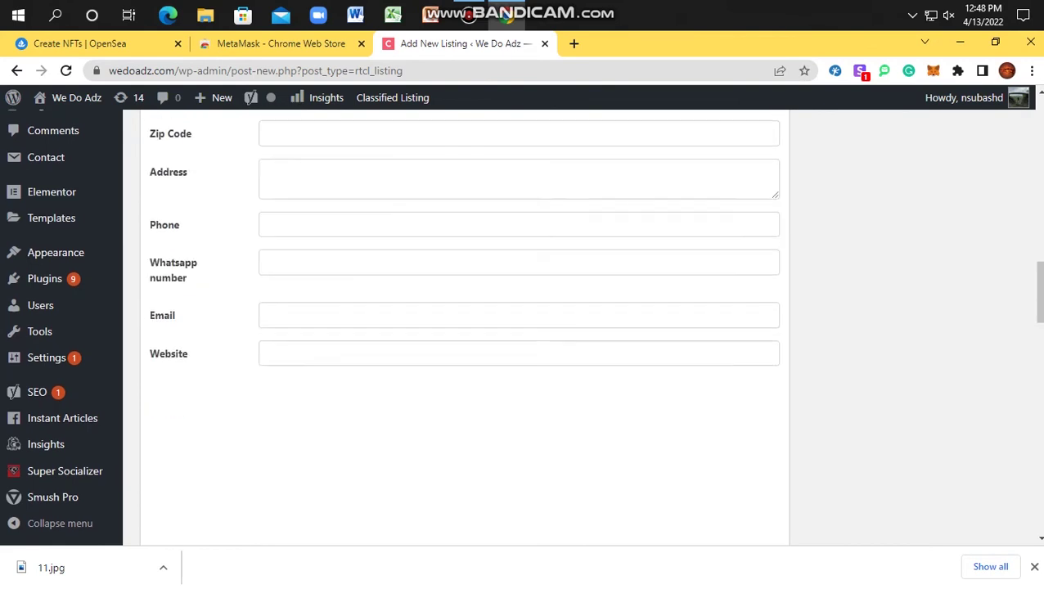
{"action": "left_click", "coordinate": [463, 454]}
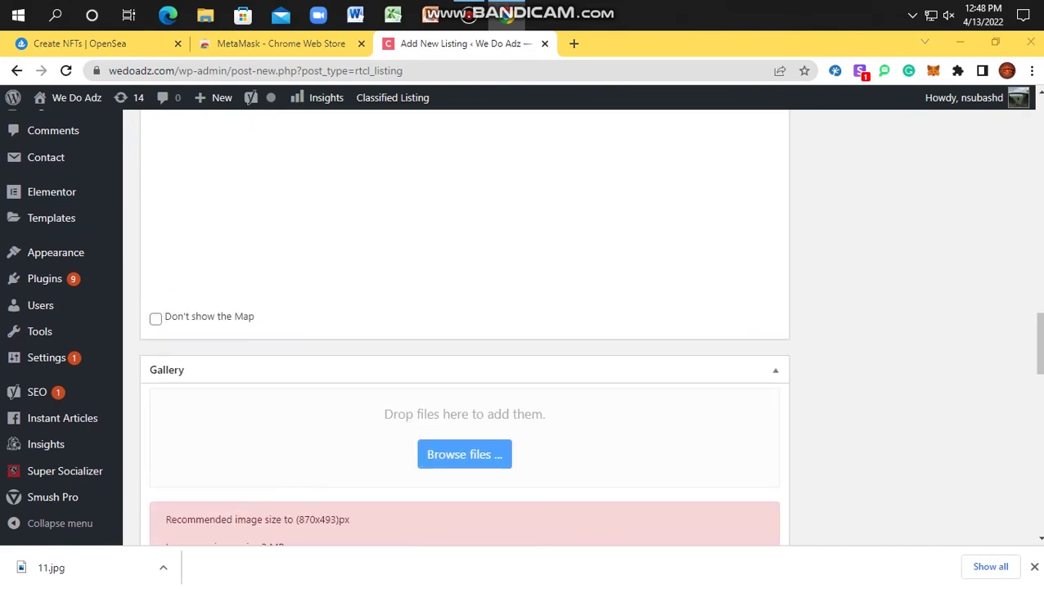
{"action": "double_click", "coordinate": [468, 244]}
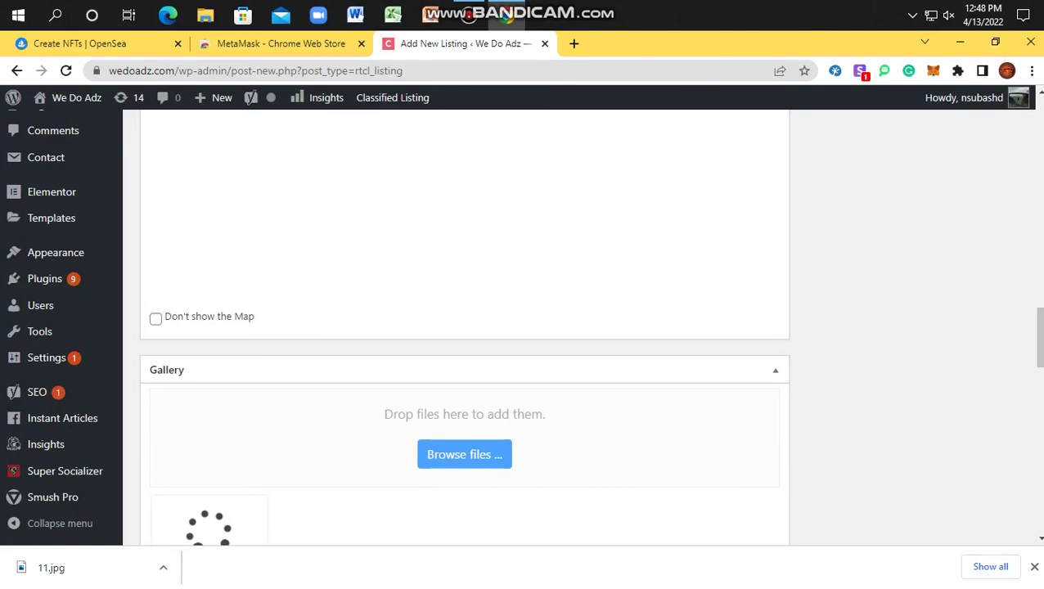
{"action": "scroll", "coordinate": [464, 328], "scroll_direction": "down", "scroll_amount": 1}
- Copy the OpenSea item's name "Trinco Oil Task --Remains of crashed Plane" into the We Do Adz listing's title and description
{"action": "scroll", "coordinate": [464, 327], "scroll_direction": "up", "scroll_amount": 8}
{"action": "scroll", "coordinate": [440, 335], "scroll_direction": "up", "scroll_amount": 10}
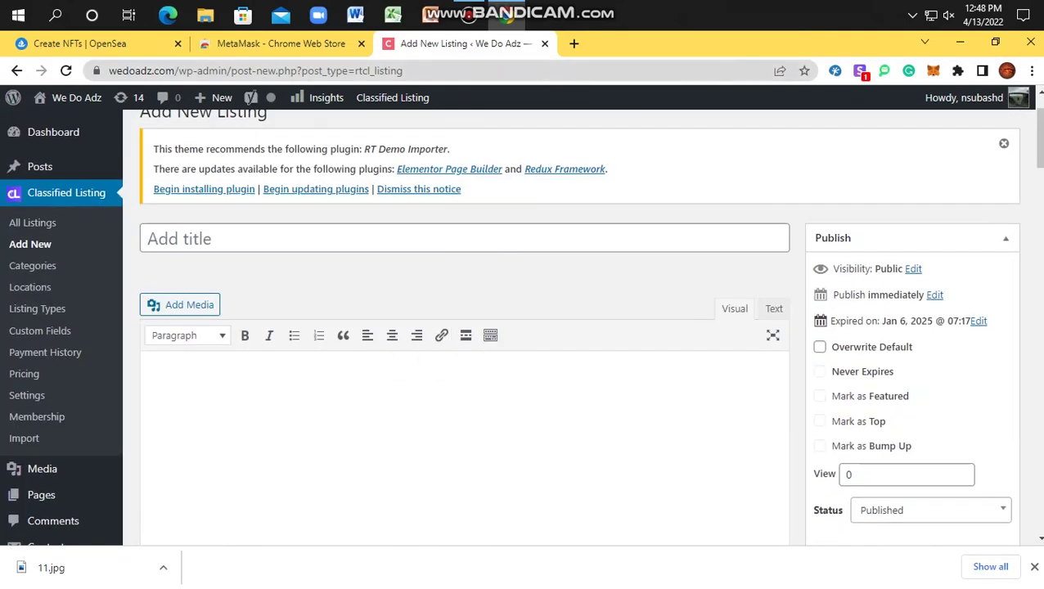
{"action": "left_click", "coordinate": [80, 43]}
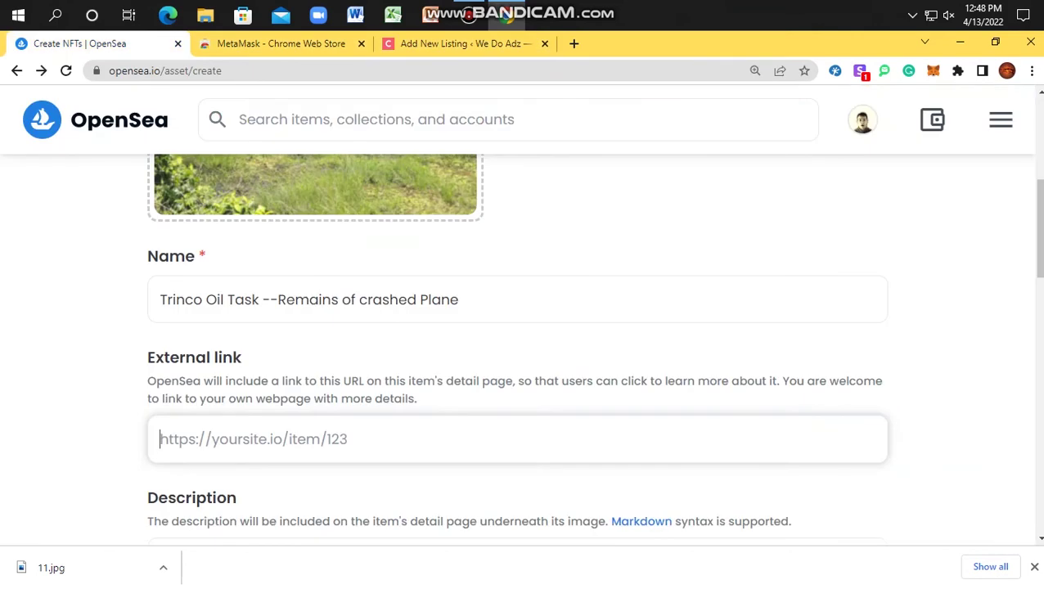
{"action": "key", "text": "shift+Tab"}
{"action": "key", "text": "ctrl+c"}
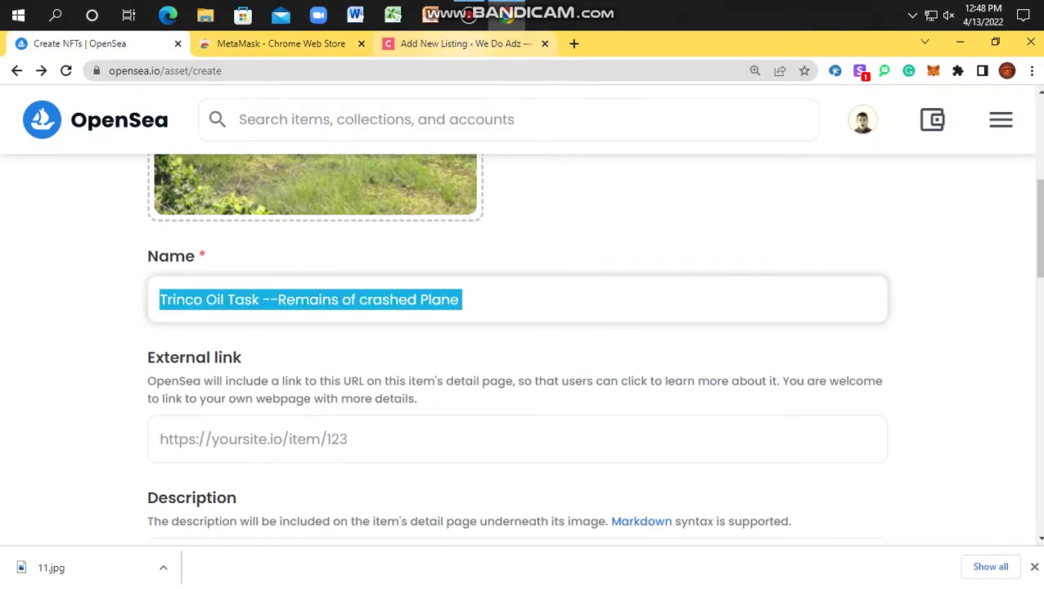
{"action": "left_click", "coordinate": [462, 44]}
{"action": "key", "text": "ctrl+v"}
{"action": "left_click", "coordinate": [148, 380]}
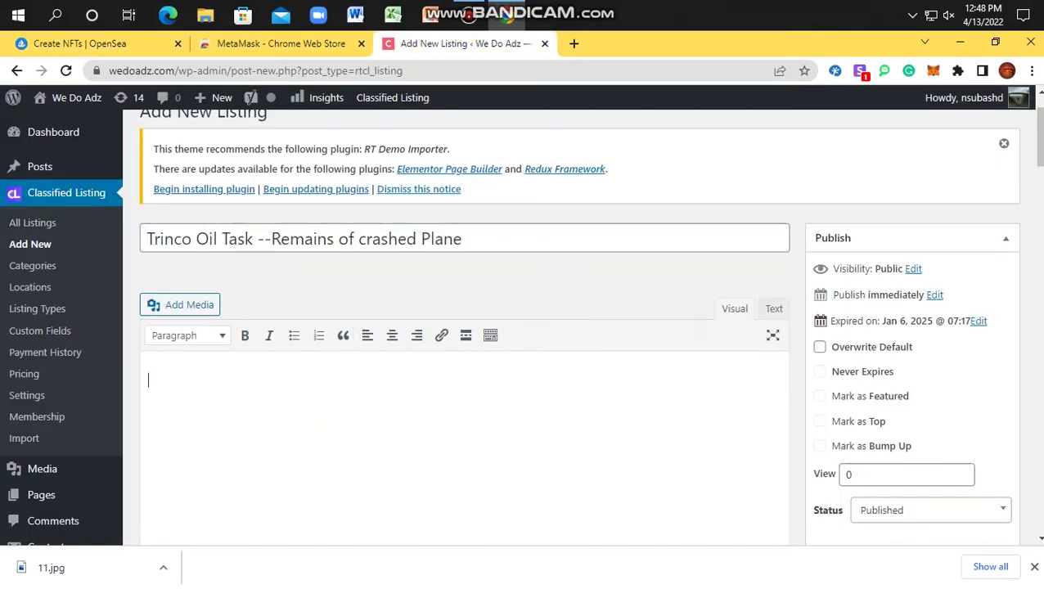
{"action": "key", "text": "ctrl+v"}
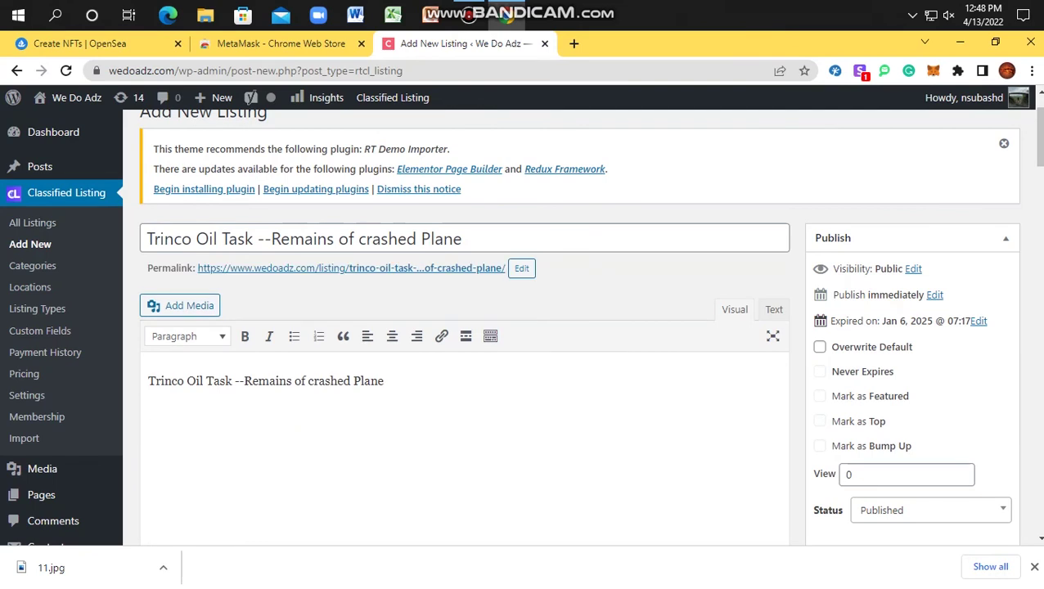
- Publish the classified listing
{"action": "scroll", "coordinate": [579, 327], "scroll_direction": "down", "scroll_amount": 2}
{"action": "left_click", "coordinate": [148, 258]}
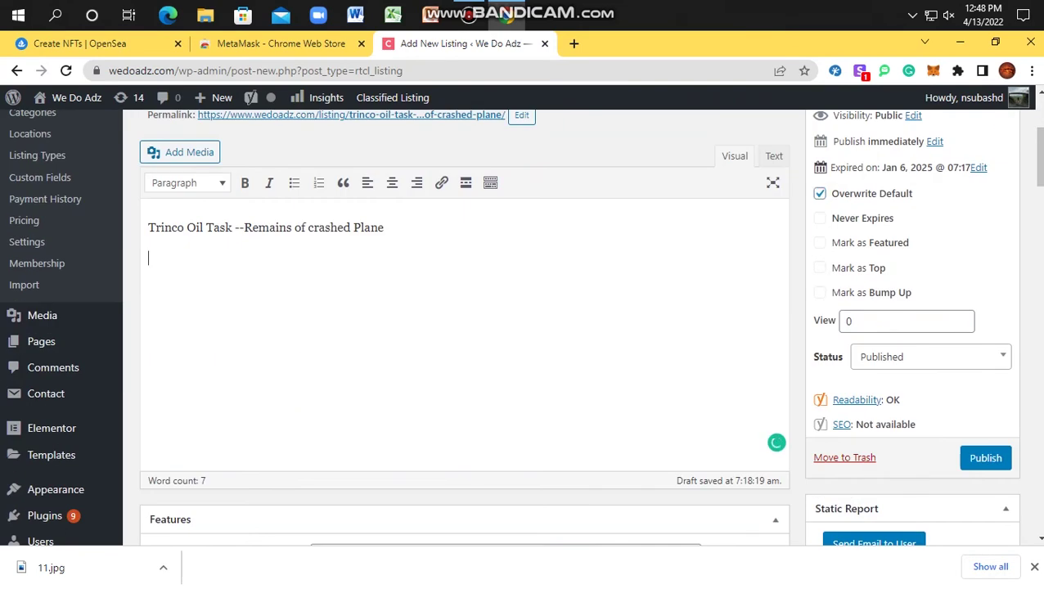
{"action": "left_click", "coordinate": [973, 457]}
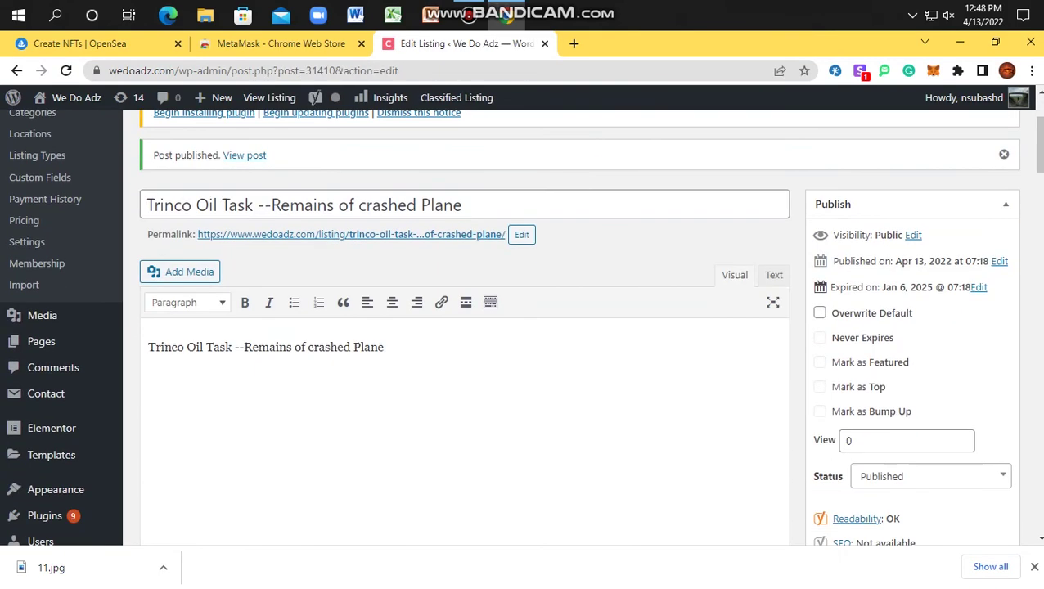
- Copy the published listing's permalink and paste it as the item's external link on OpenSea
{"action": "right_click", "coordinate": [412, 234]}
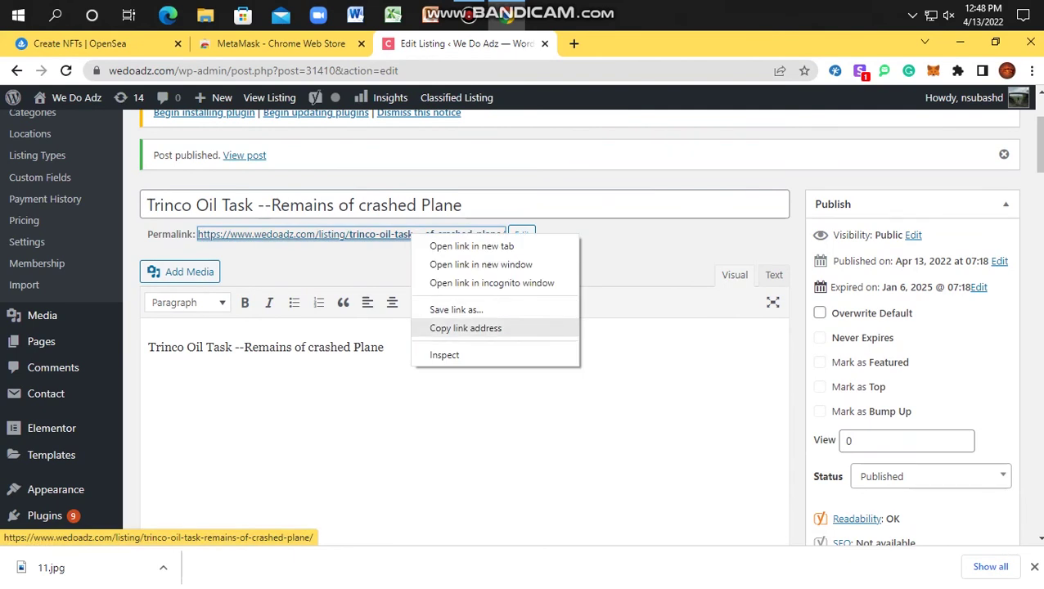
{"action": "left_click", "coordinate": [466, 328]}
{"action": "left_click", "coordinate": [82, 43]}
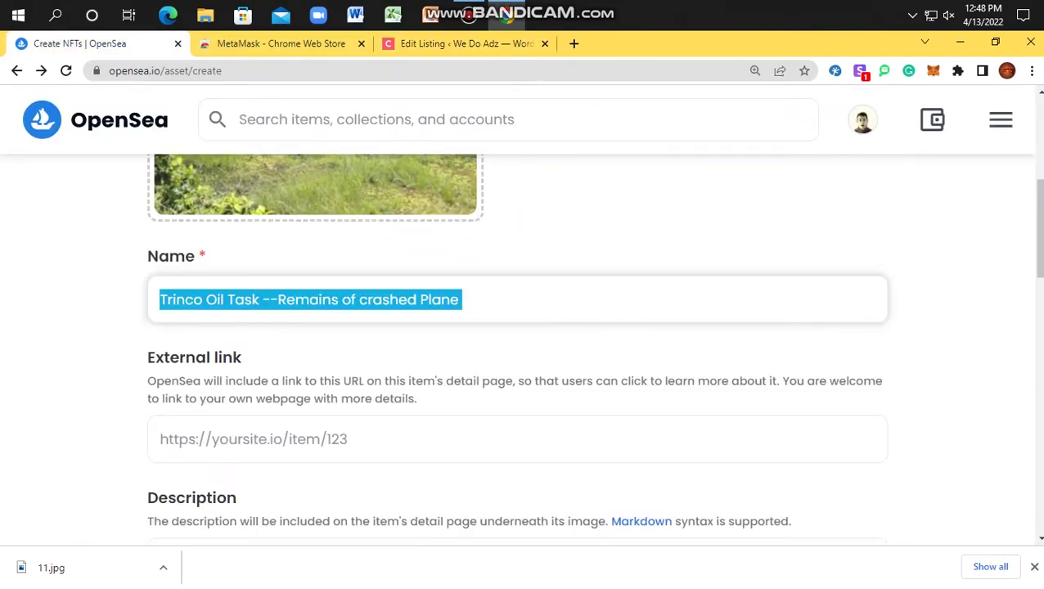
{"action": "left_click", "coordinate": [515, 438]}
{"action": "key", "text": "ctrl+v"}
{"action": "scroll", "coordinate": [516, 343], "scroll_direction": "down", "scroll_amount": 2}
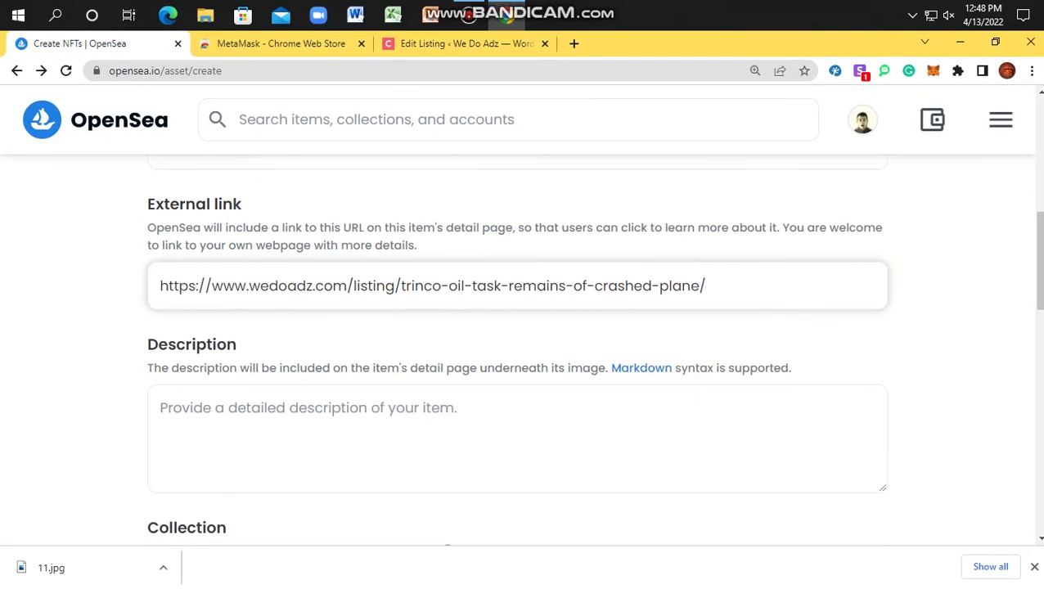
- Copy the item's name "Trinco Oil Task --Remains of crashed Plane" into its description
{"action": "scroll", "coordinate": [344, 295], "scroll_direction": "up", "scroll_amount": 2}
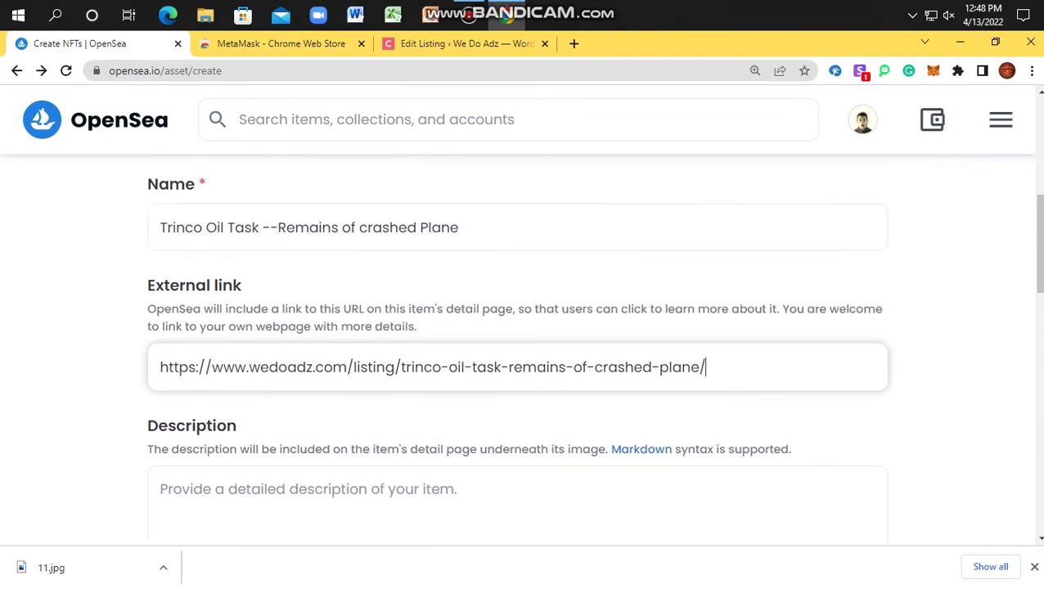
{"action": "triple_click", "coordinate": [344, 295]}
{"action": "key", "text": "ctrl+c"}
{"action": "scroll", "coordinate": [344, 296], "scroll_direction": "down", "scroll_amount": 3}
{"action": "left_click", "coordinate": [345, 343]}
{"action": "key", "text": "ctrl+v"}
- Create the item on the Ethereum blockchain and complete the human verification check
{"action": "scroll", "coordinate": [344, 344], "scroll_direction": "down", "scroll_amount": 2}
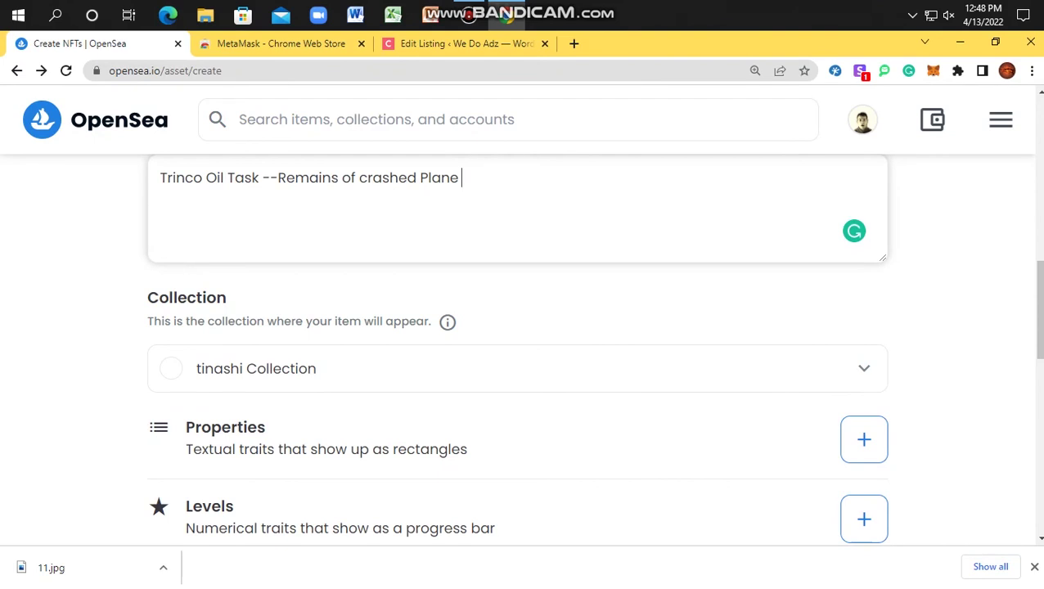
{"action": "scroll", "coordinate": [515, 343], "scroll_direction": "down", "scroll_amount": 2}
{"action": "scroll", "coordinate": [515, 343], "scroll_direction": "down", "scroll_amount": 3}
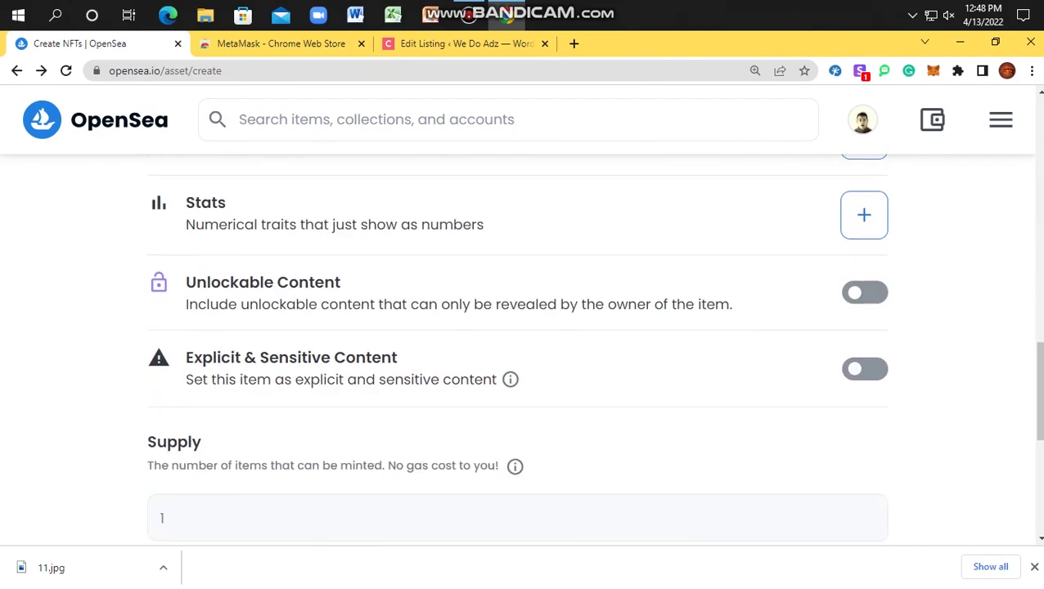
{"action": "scroll", "coordinate": [515, 344], "scroll_direction": "down", "scroll_amount": 3}
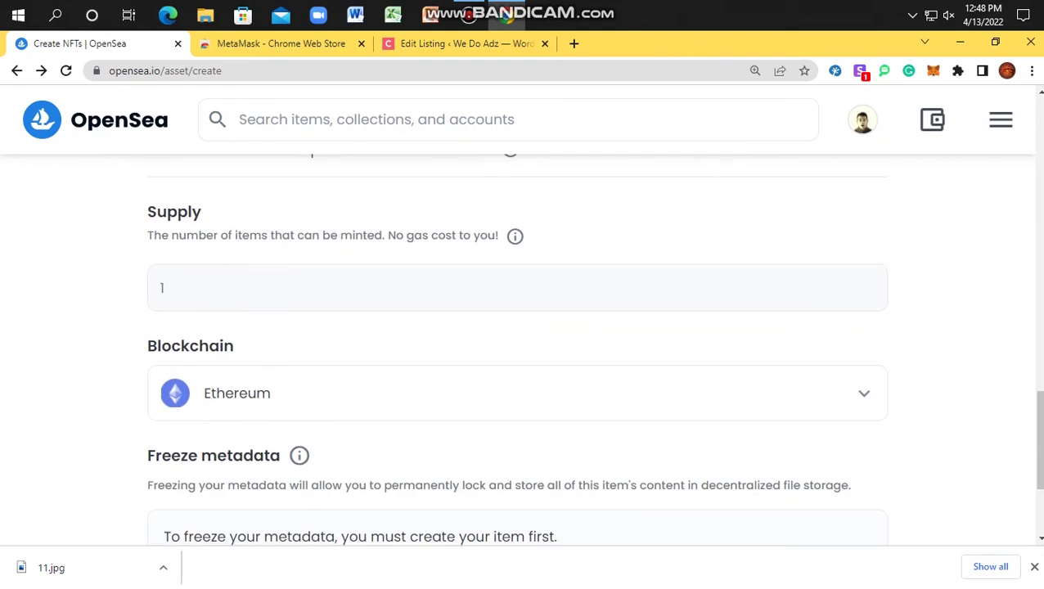
{"action": "scroll", "coordinate": [516, 343], "scroll_direction": "down", "scroll_amount": 1}
{"action": "left_click", "coordinate": [517, 316]}
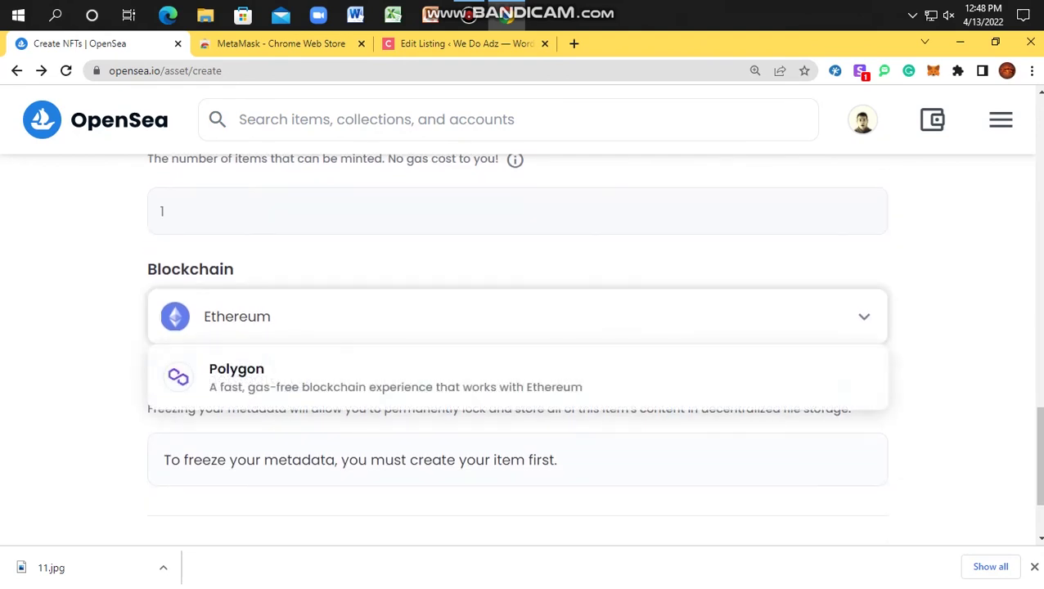
{"action": "key", "text": "Escape"}
{"action": "scroll", "coordinate": [517, 348], "scroll_direction": "down", "scroll_amount": 2}
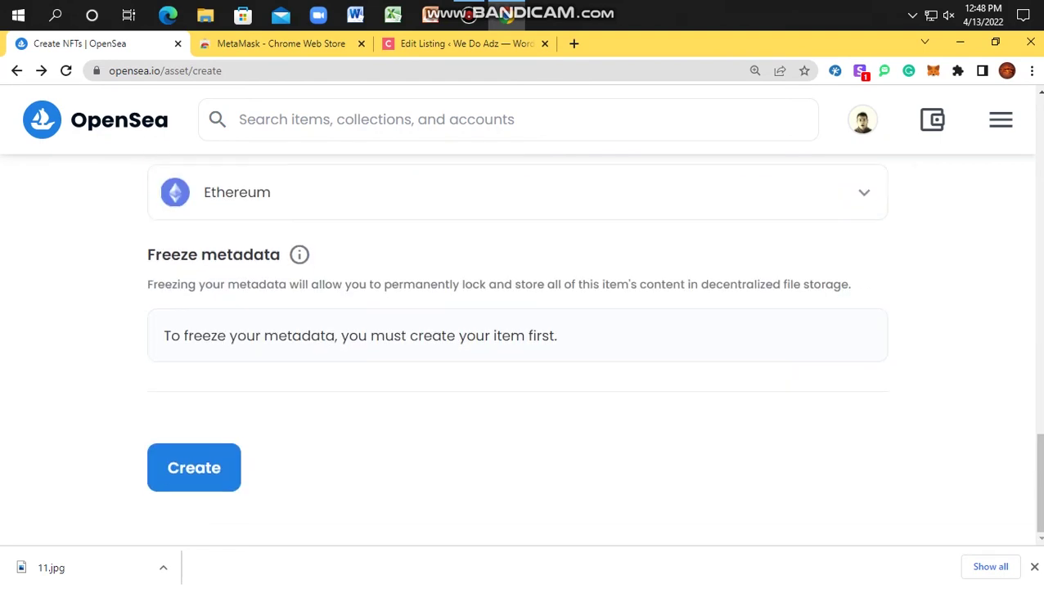
{"action": "left_click", "coordinate": [194, 467]}
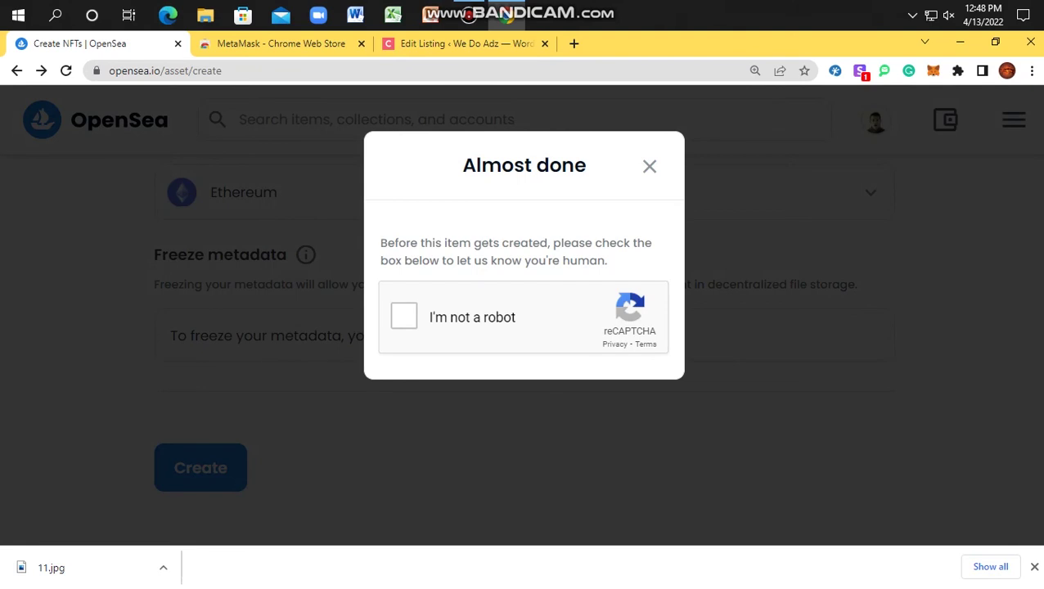
{"action": "left_click", "coordinate": [403, 315]}
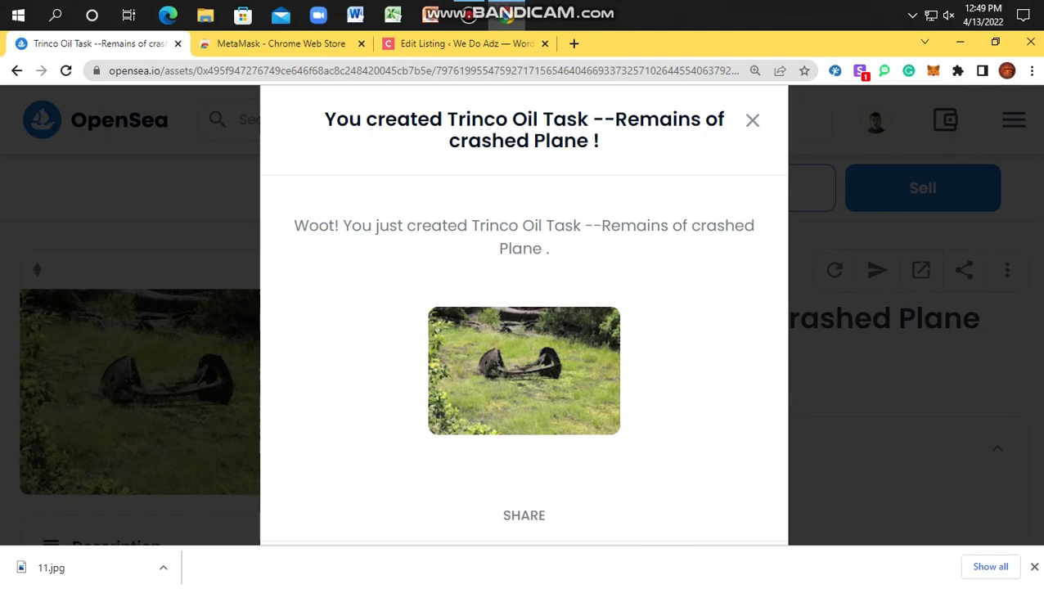
- Copy the new item's link, look at its Telegram, Facebook and Twitter share pages without posting, and close the creation notice
{"action": "key", "text": "ctrl+minus"}
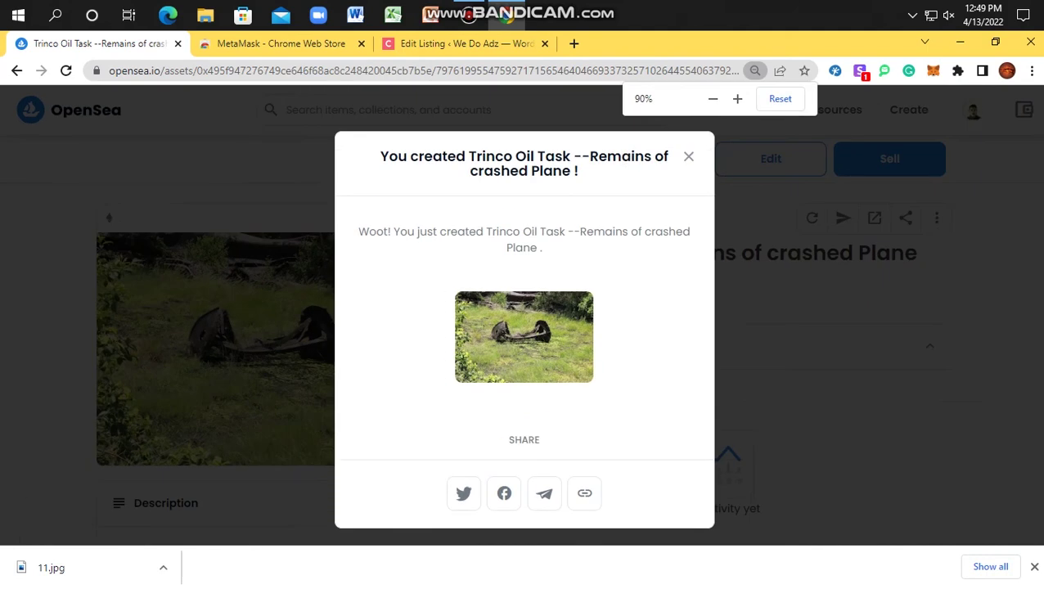
{"action": "left_click", "coordinate": [584, 492]}
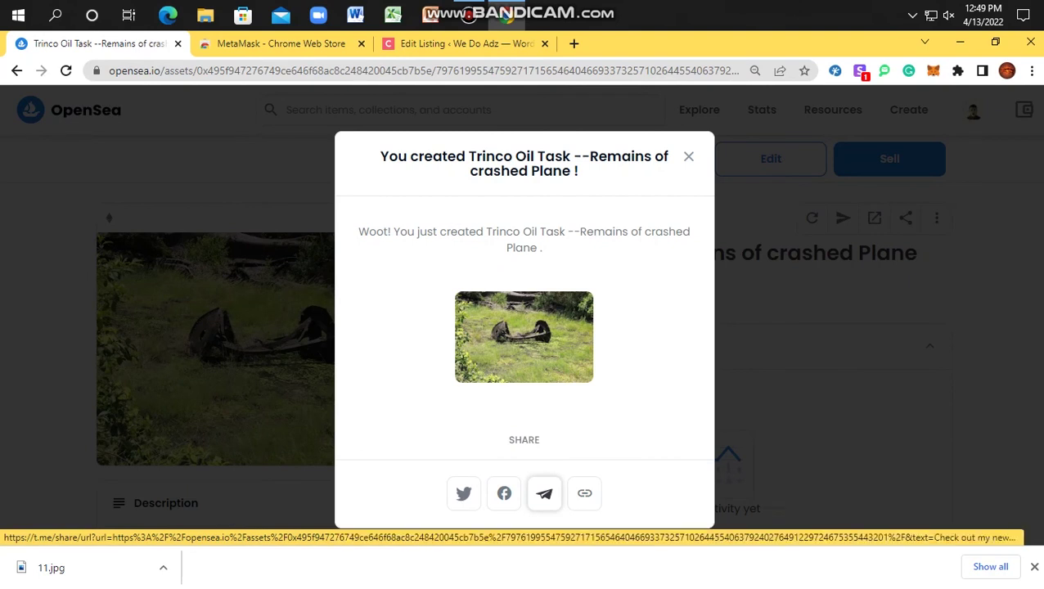
{"action": "left_click", "coordinate": [544, 493]}
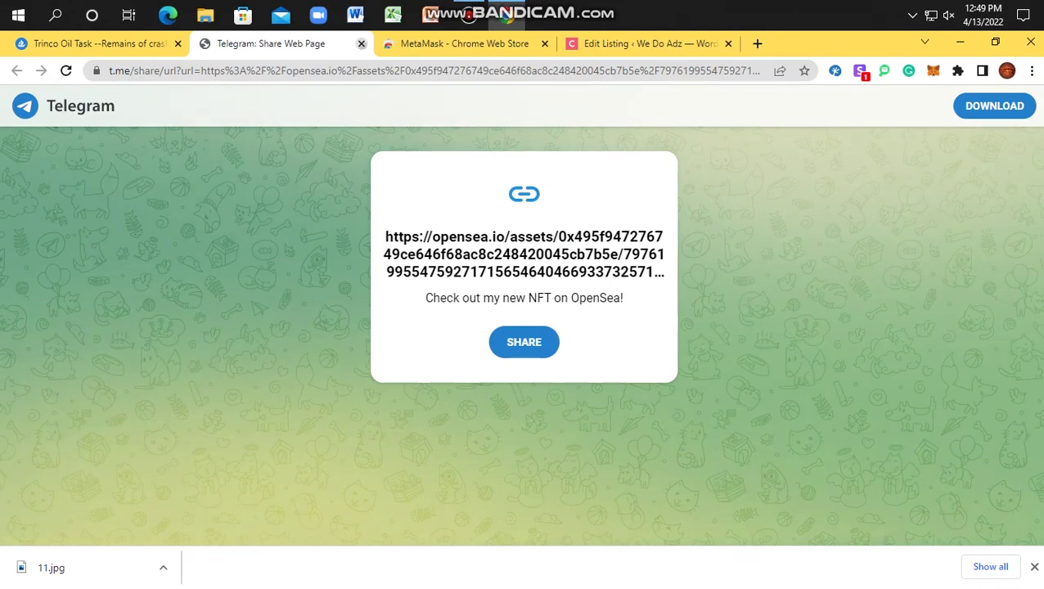
{"action": "left_click", "coordinate": [361, 43]}
{"action": "left_click", "coordinate": [504, 493]}
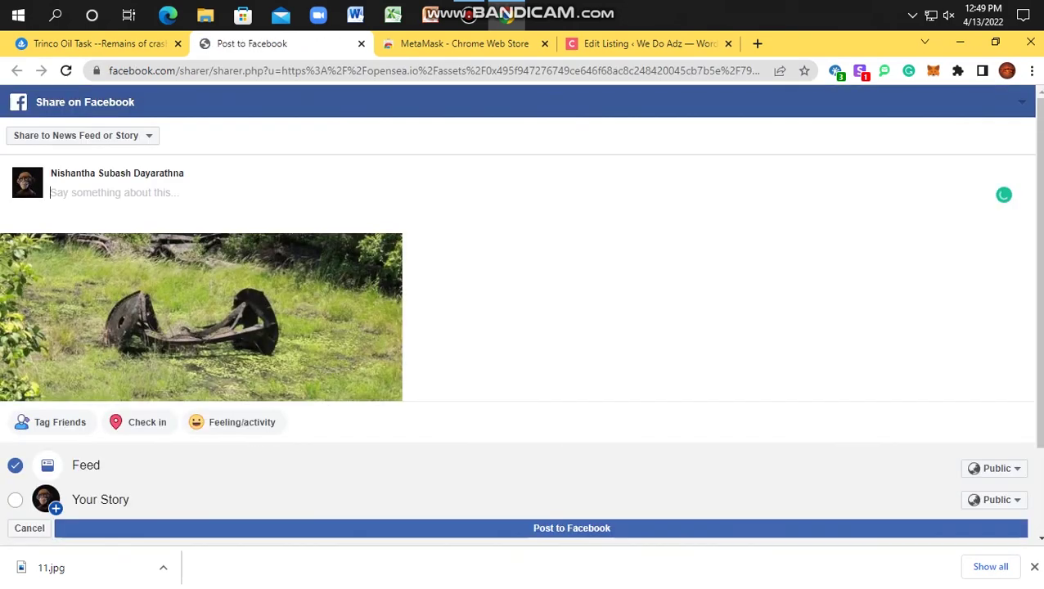
{"action": "left_click", "coordinate": [361, 43]}
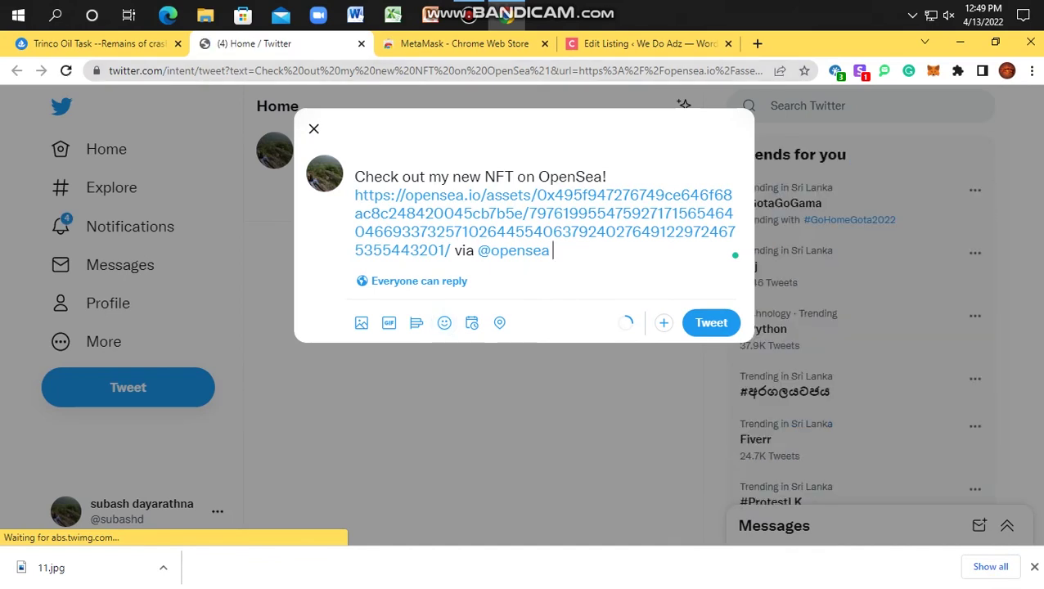
{"action": "key", "text": "ctrl+w"}
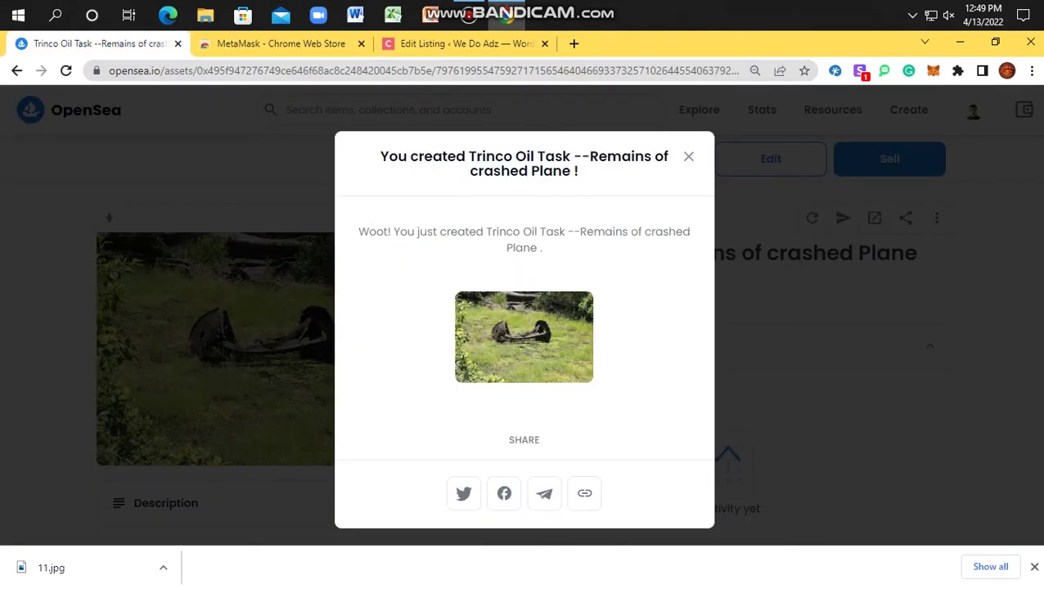
{"action": "key", "text": "Escape"}
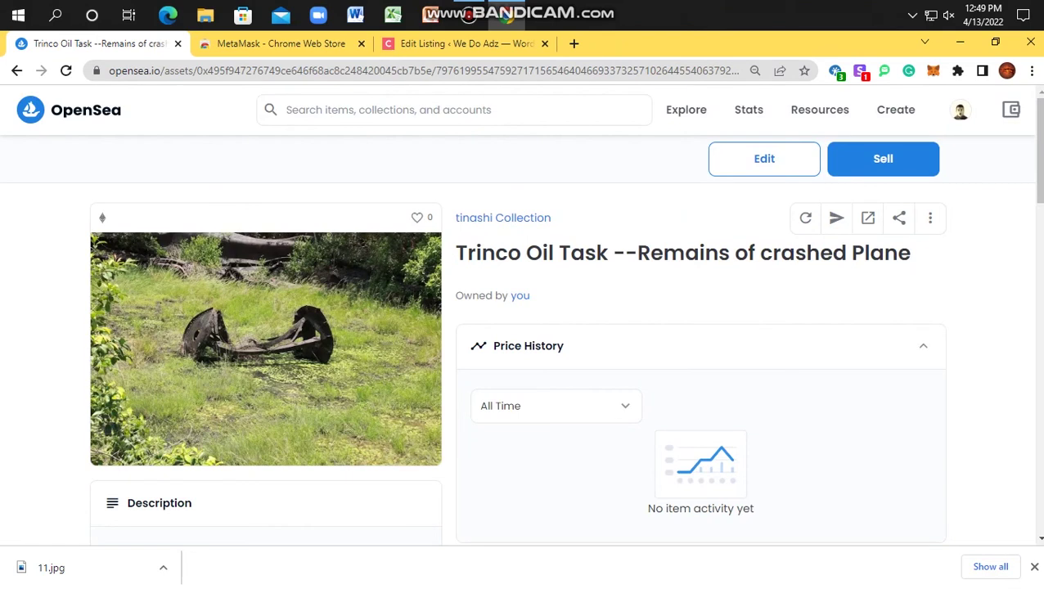
- Review the created item's page, from its title and description to its offers and item activity
{"action": "left_click_drag", "start_coordinate": [701, 253], "coordinate": [466, 254]}
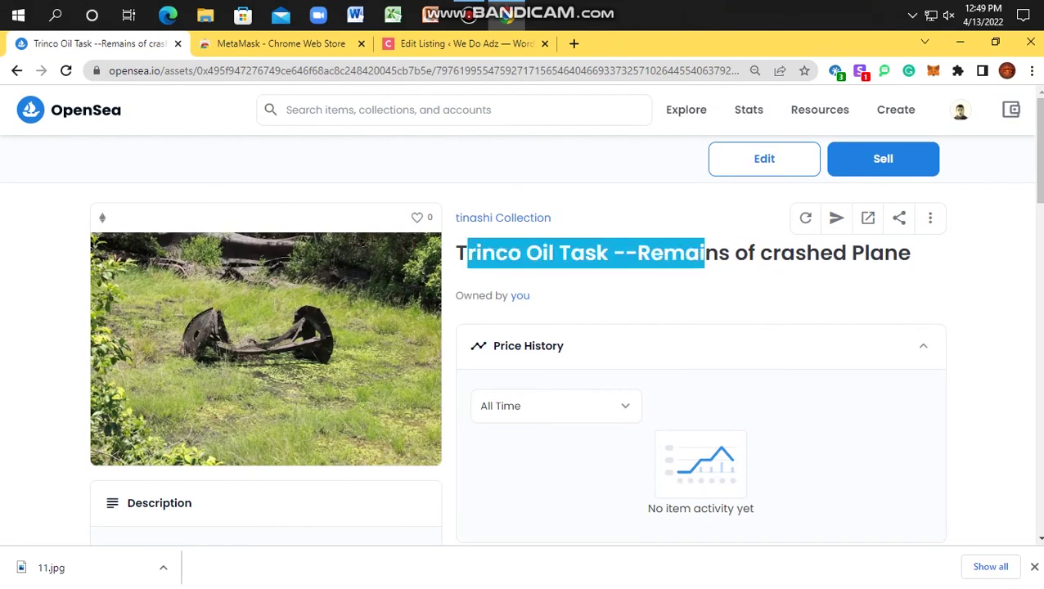
{"action": "left_click_drag", "start_coordinate": [909, 252], "coordinate": [455, 253]}
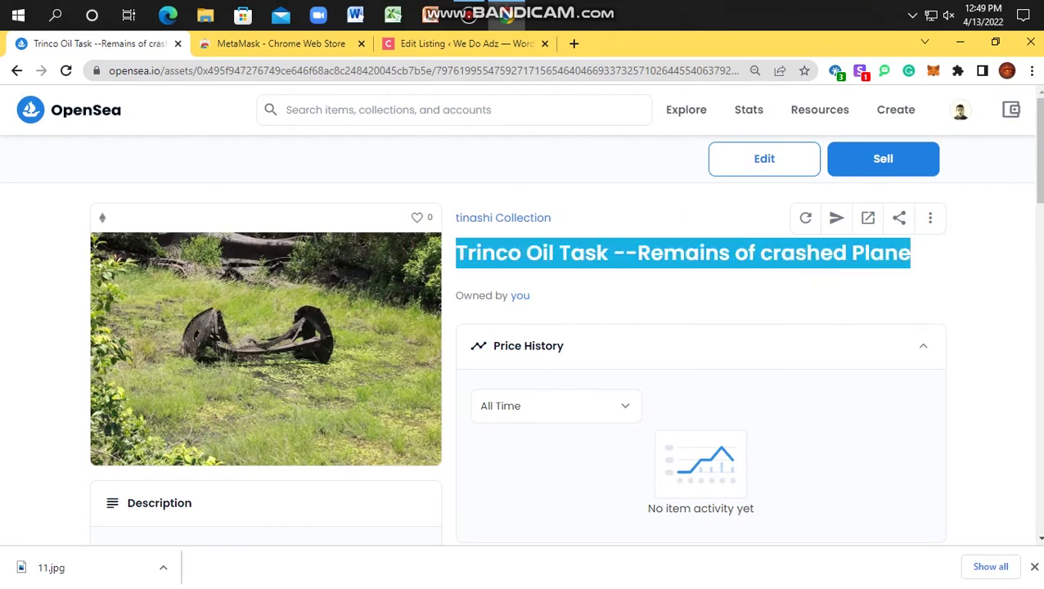
{"action": "scroll", "coordinate": [517, 360], "scroll_direction": "down", "scroll_amount": 4}
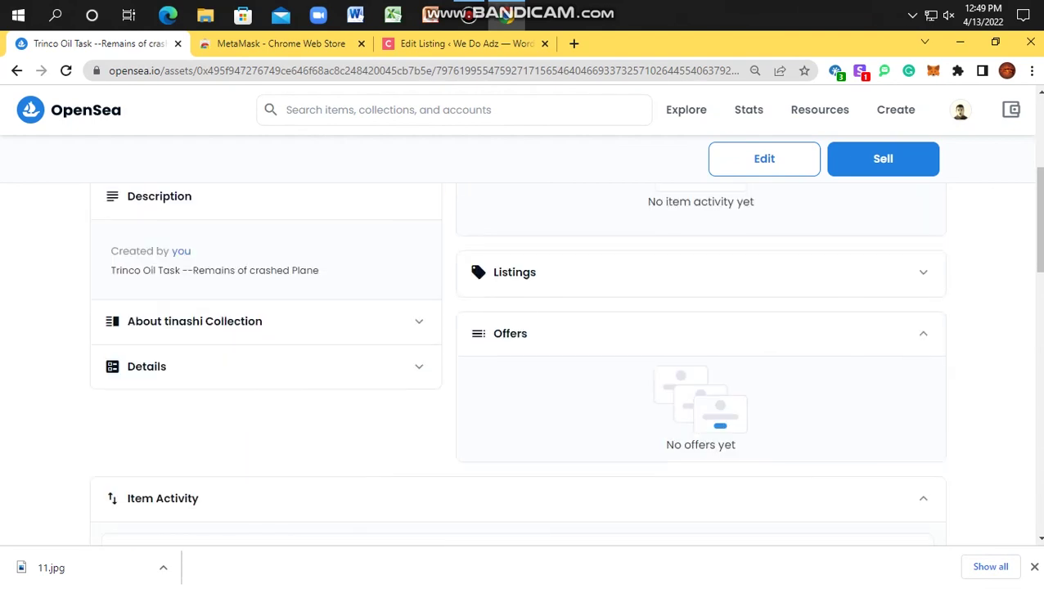
{"action": "scroll", "coordinate": [565, 363], "scroll_direction": "down", "scroll_amount": 3}
{"action": "scroll", "coordinate": [565, 363], "scroll_direction": "up", "scroll_amount": 3}
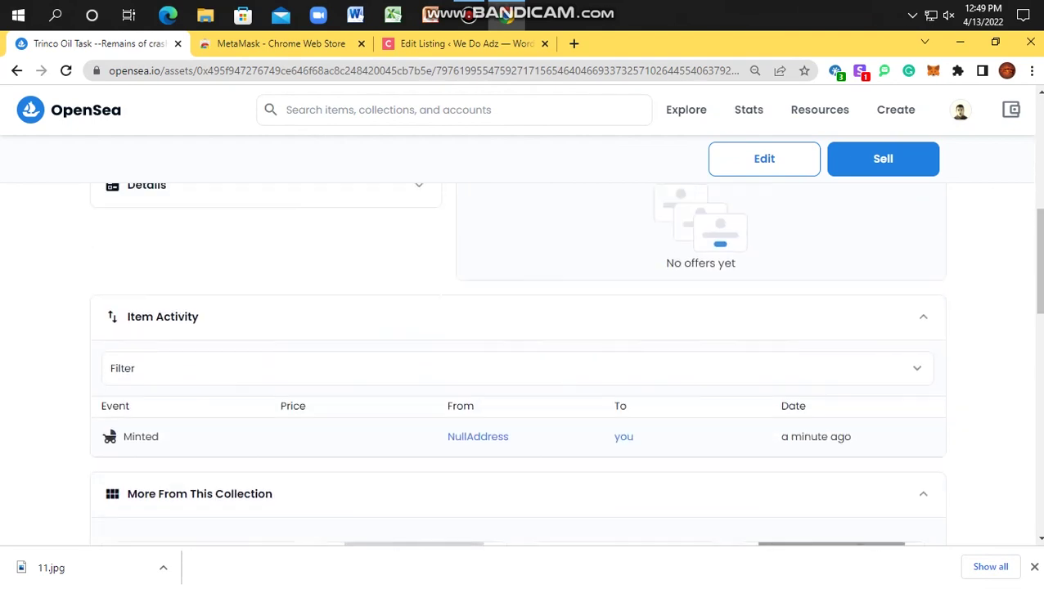
{"action": "scroll", "coordinate": [564, 363], "scroll_direction": "up", "scroll_amount": 3}
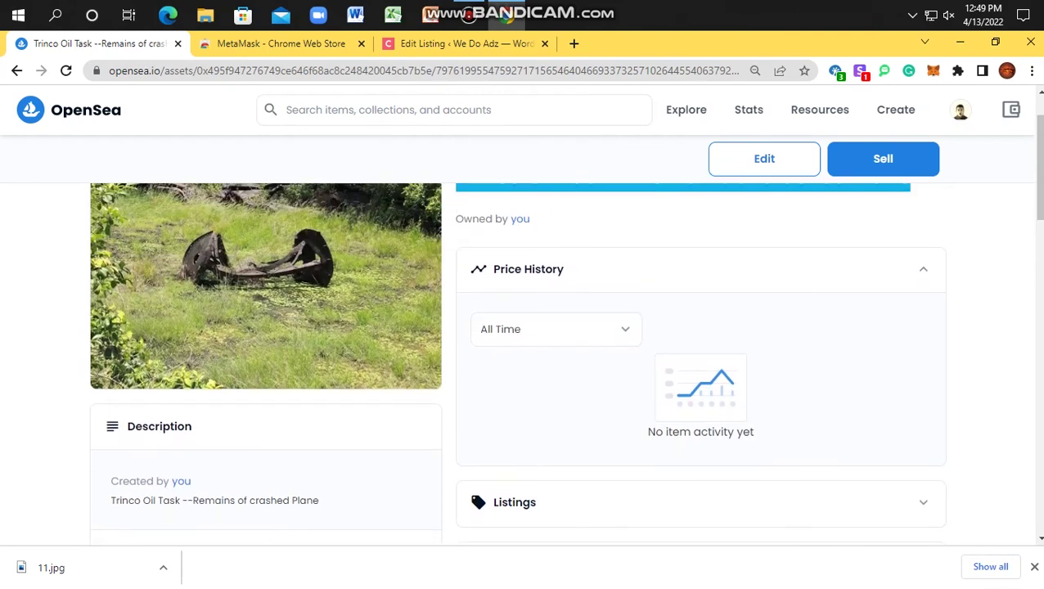
{"action": "scroll", "coordinate": [564, 363], "scroll_direction": "up", "scroll_amount": 1}
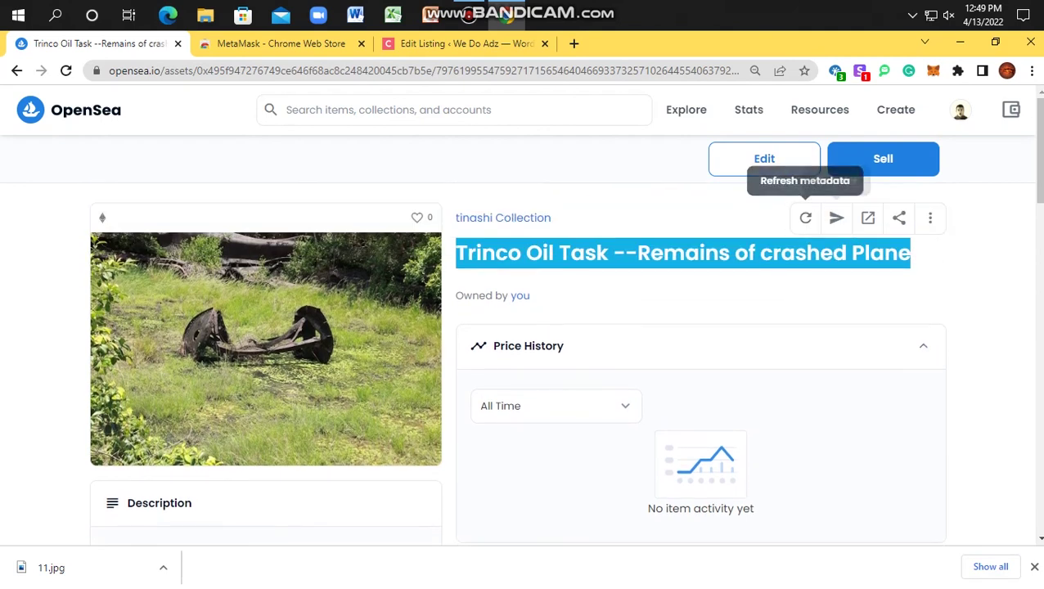
- Start listing the item for sale at a fixed price of 1.01 ETH and check the converted total
{"action": "left_click", "coordinate": [882, 159]}
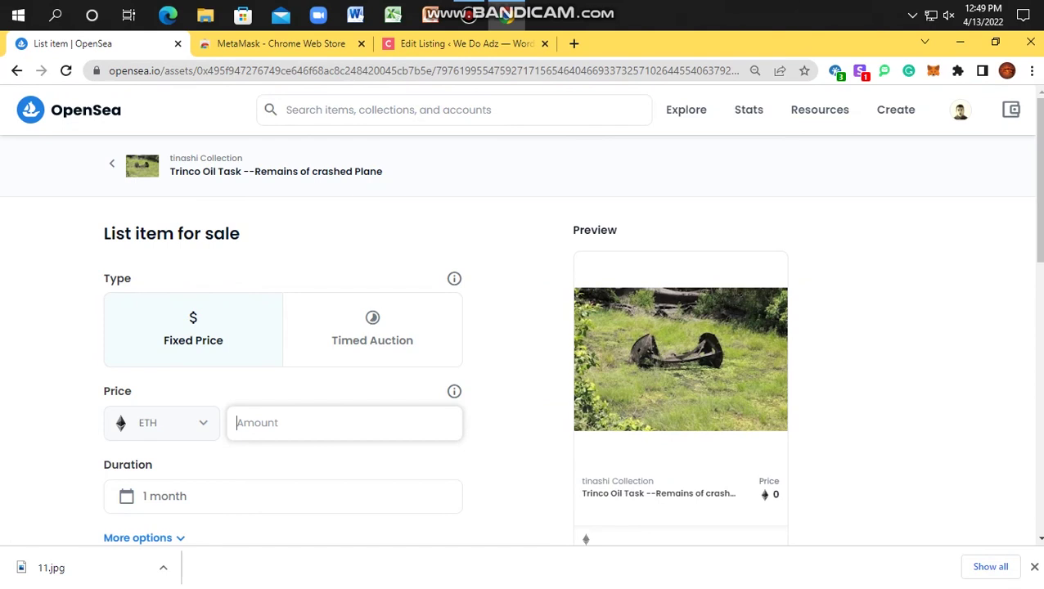
{"action": "scroll", "coordinate": [327, 368], "scroll_direction": "down", "scroll_amount": 1}
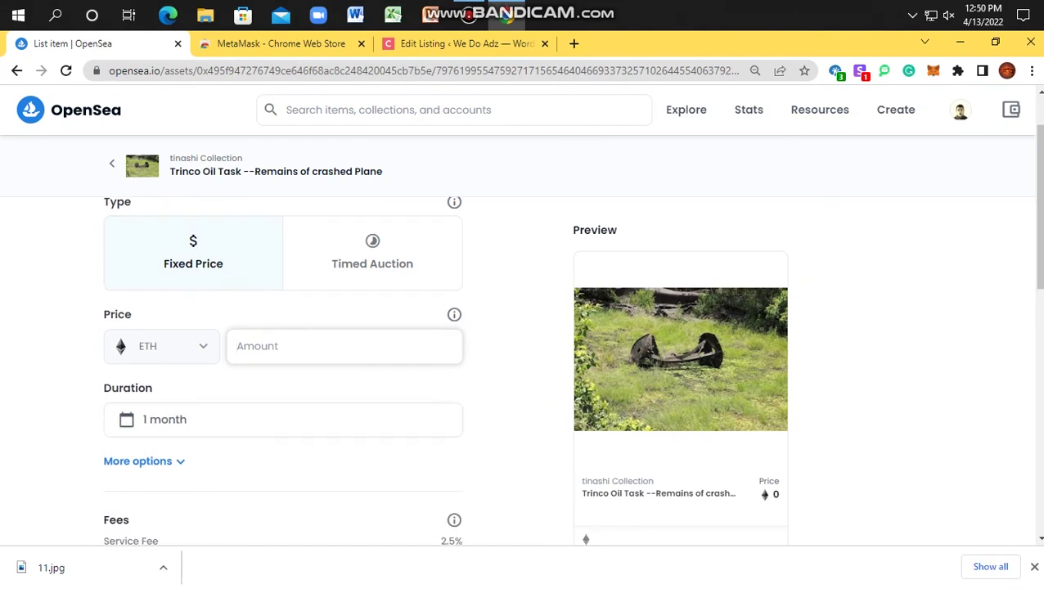
{"action": "type", "text": "1.01"}
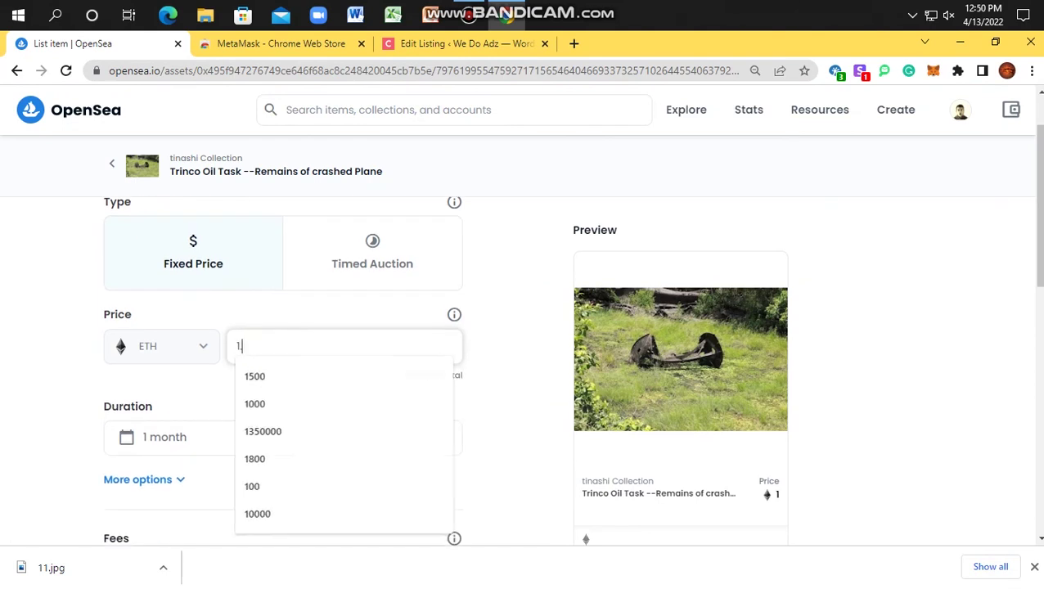
{"action": "left_click_drag", "start_coordinate": [462, 375], "coordinate": [401, 375]}
{"action": "scroll", "coordinate": [283, 384], "scroll_direction": "down", "scroll_amount": 1}
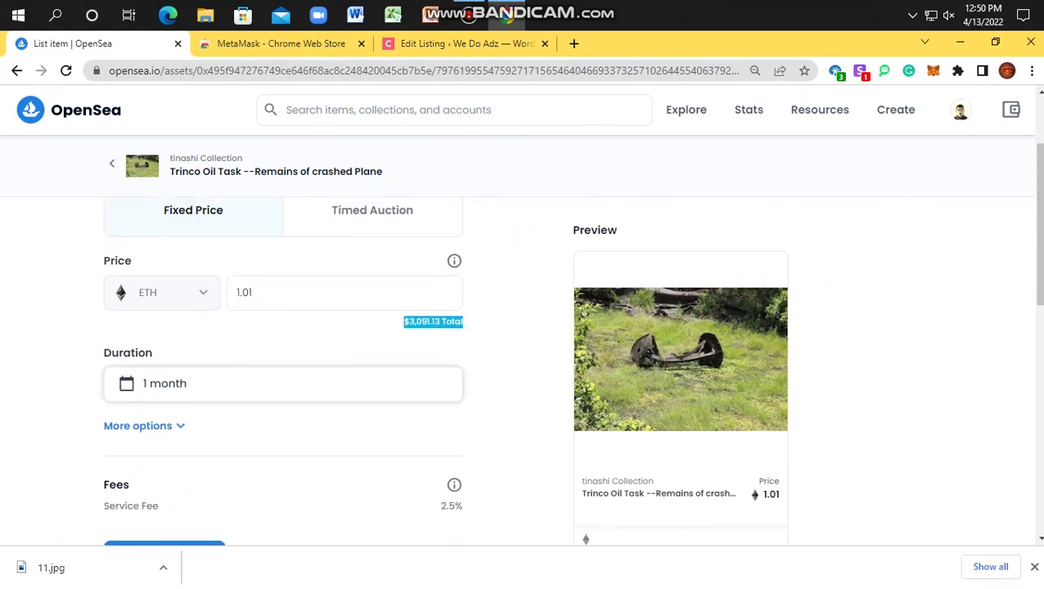
- Check the service fee and try to complete the 1.01 ETH fixed-price listing with a one-month duration
{"action": "scroll", "coordinate": [327, 369], "scroll_direction": "down", "scroll_amount": 1}
{"action": "scroll", "coordinate": [327, 368], "scroll_direction": "down", "scroll_amount": 1}
{"action": "left_click_drag", "start_coordinate": [463, 330], "coordinate": [438, 329]}
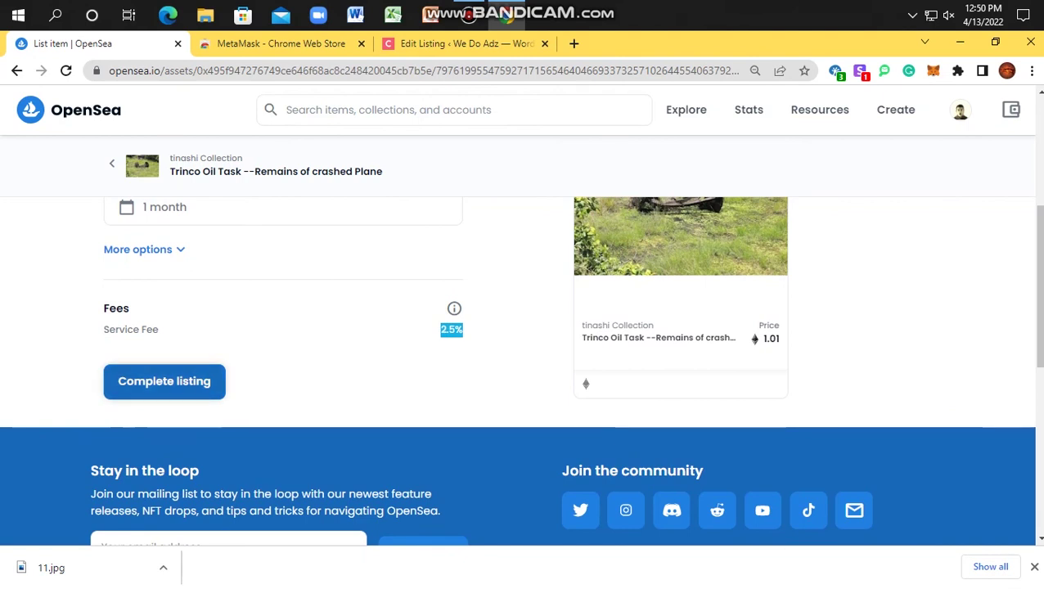
{"action": "left_click", "coordinate": [163, 381]}
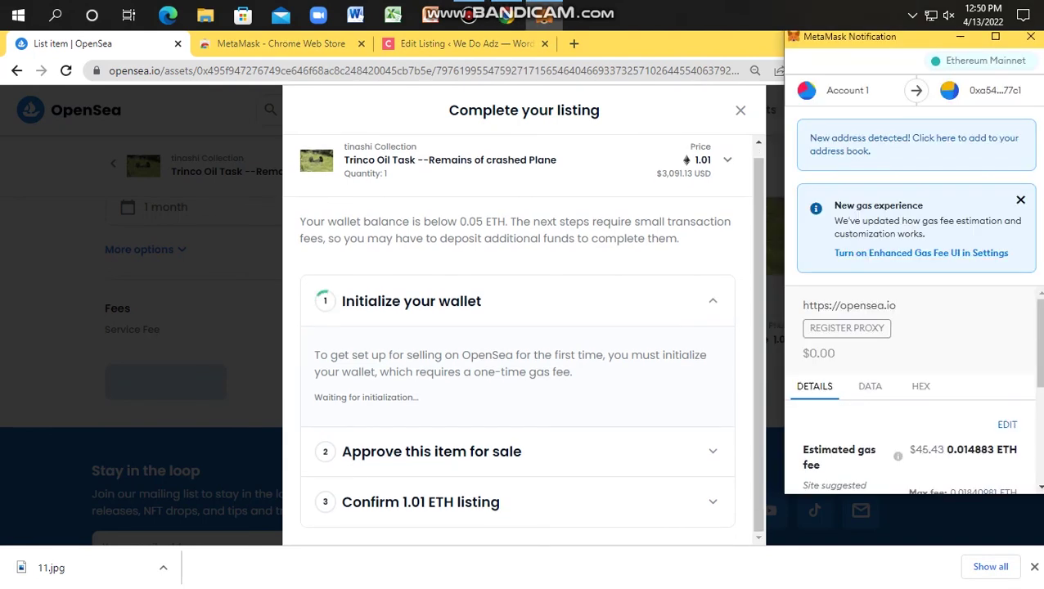
- Review the gas fee, total and funding notice in the MetaMask wallet initialization request, and dismiss it without confirming
{"action": "left_click_drag", "start_coordinate": [922, 205], "coordinate": [834, 205]}
{"action": "scroll", "coordinate": [912, 389], "scroll_direction": "down", "scroll_amount": 2}
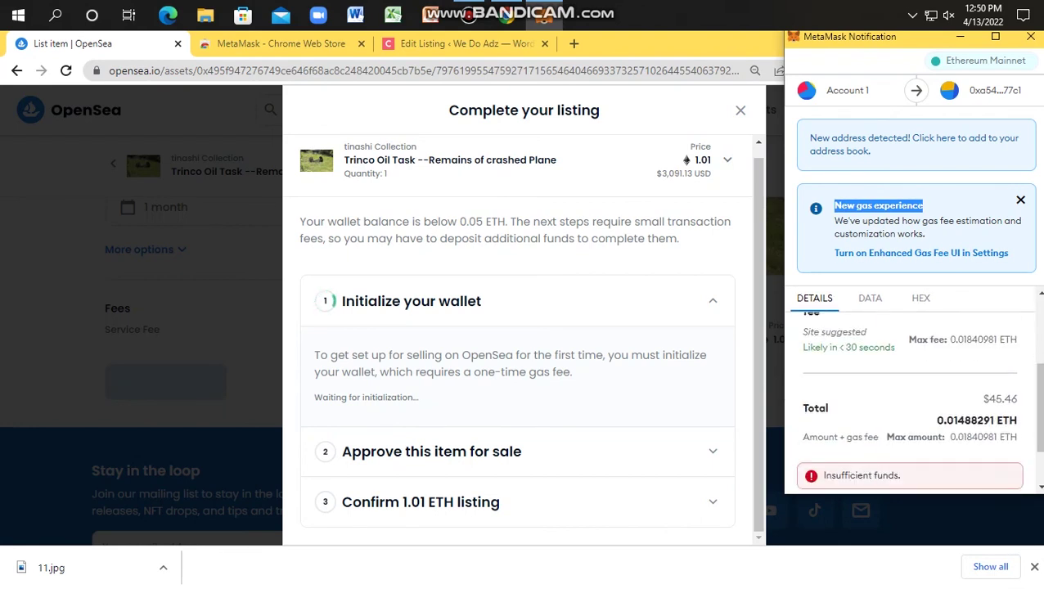
{"action": "scroll", "coordinate": [912, 390], "scroll_direction": "up", "scroll_amount": 2}
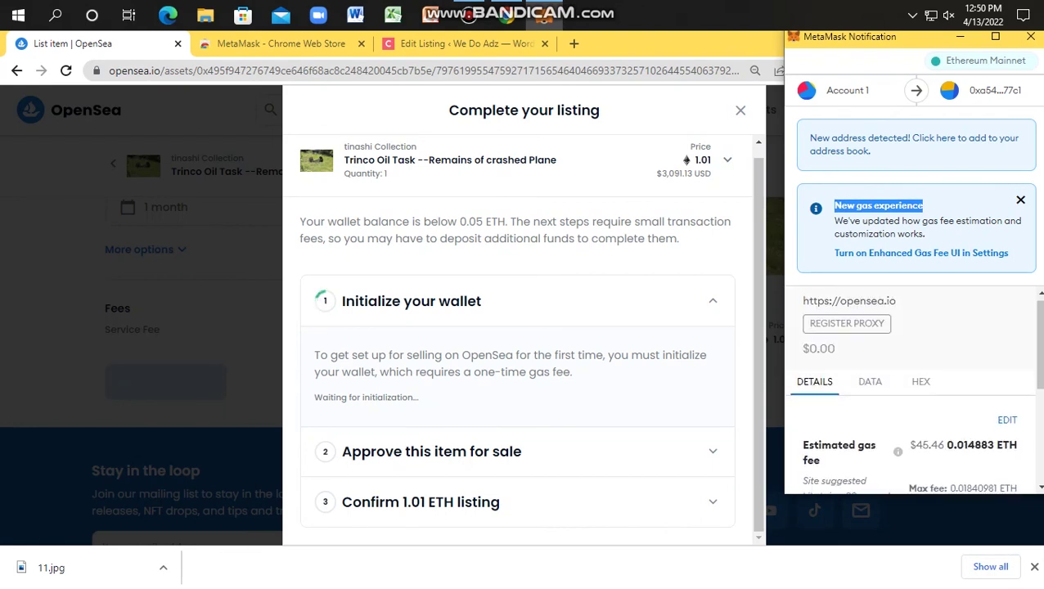
{"action": "scroll", "coordinate": [912, 389], "scroll_direction": "down", "scroll_amount": 2}
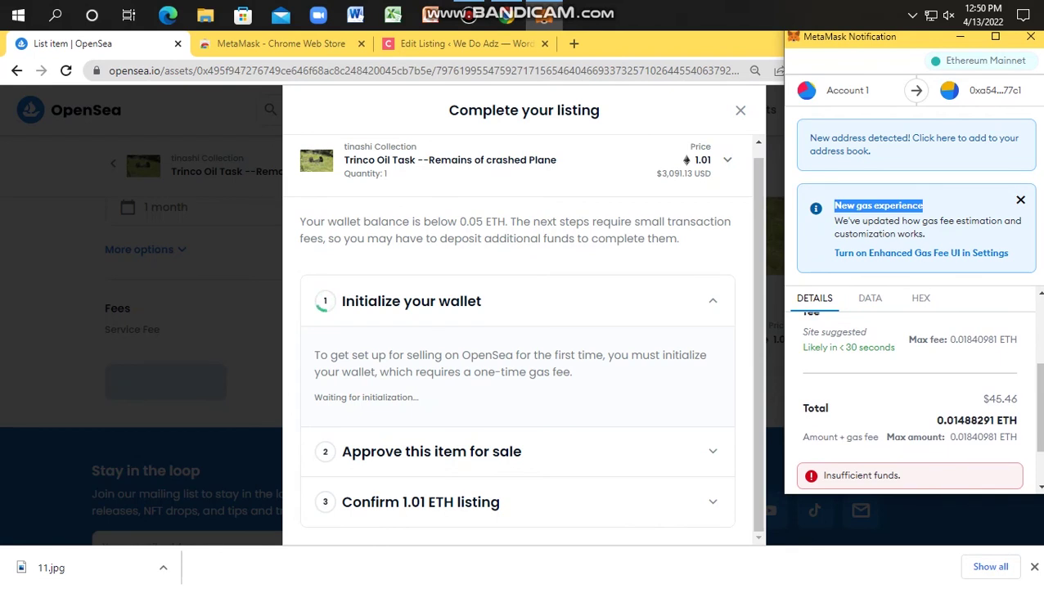
{"action": "scroll", "coordinate": [912, 389], "scroll_direction": "down", "scroll_amount": 1}
{"action": "left_click_drag", "start_coordinate": [900, 406], "coordinate": [821, 406]}
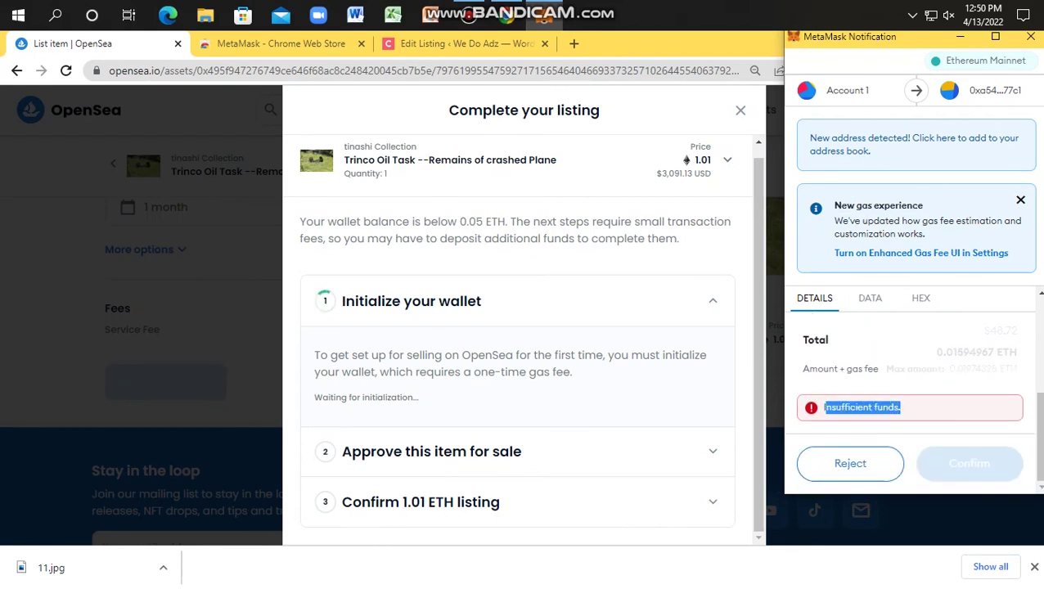
{"action": "left_click", "coordinate": [1029, 36]}
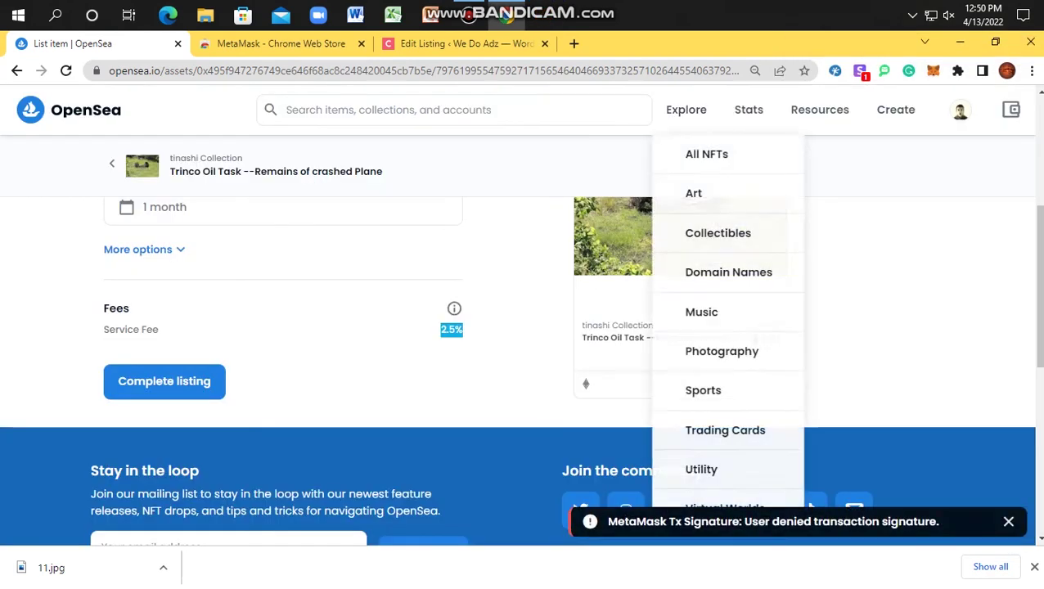
{"action": "scroll", "coordinate": [451, 343], "scroll_direction": "up", "scroll_amount": 4}
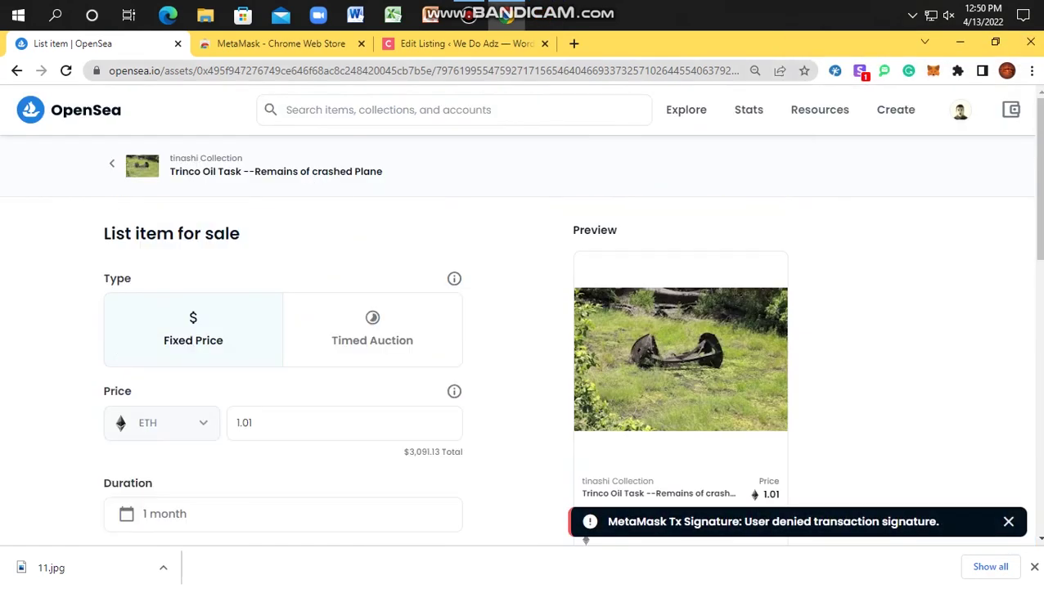